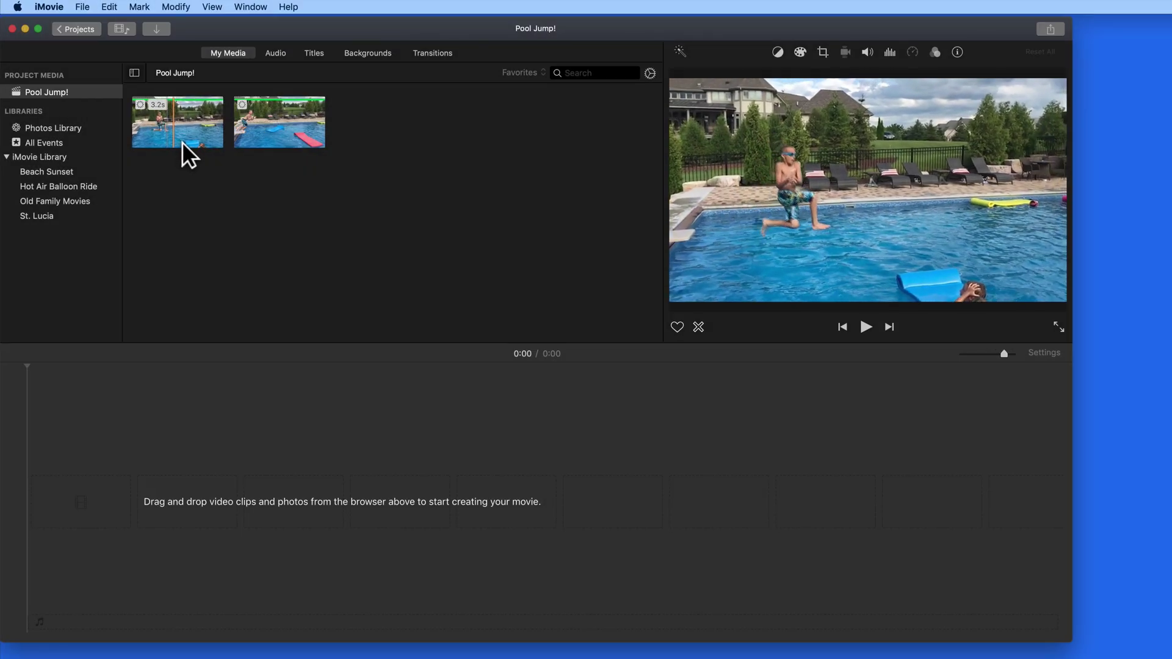
pyautogui.click(49, 8)
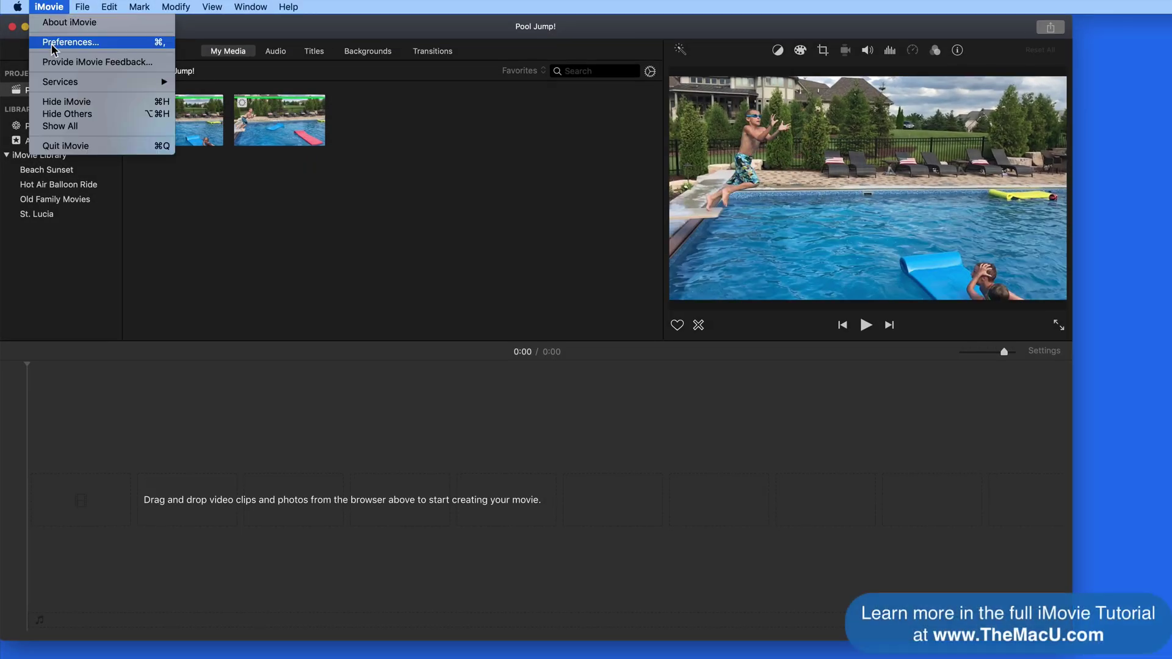
pyautogui.click(53, 44)
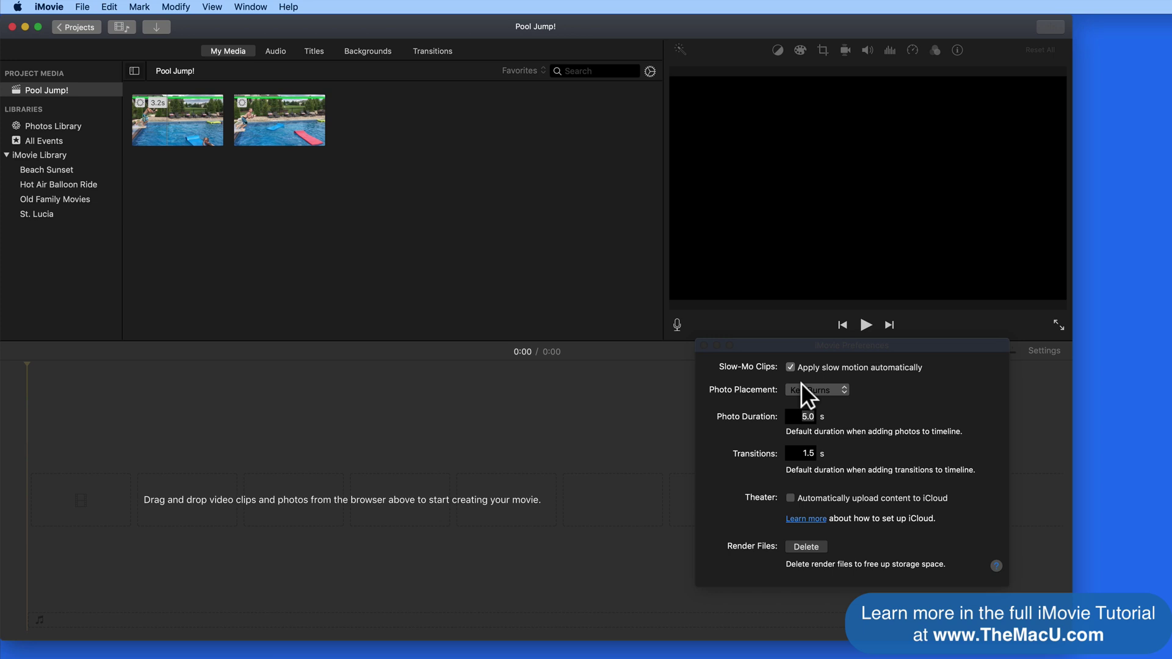
pyautogui.click(704, 346)
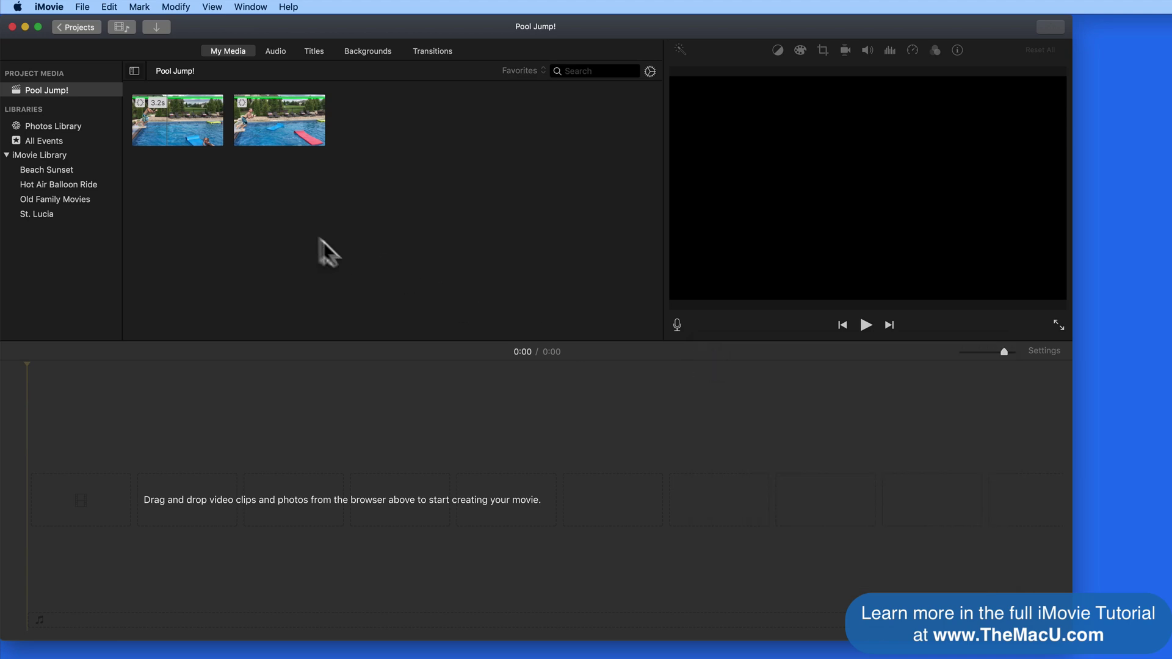
pyautogui.moveTo(173, 115); pyautogui.dragTo(67, 504)
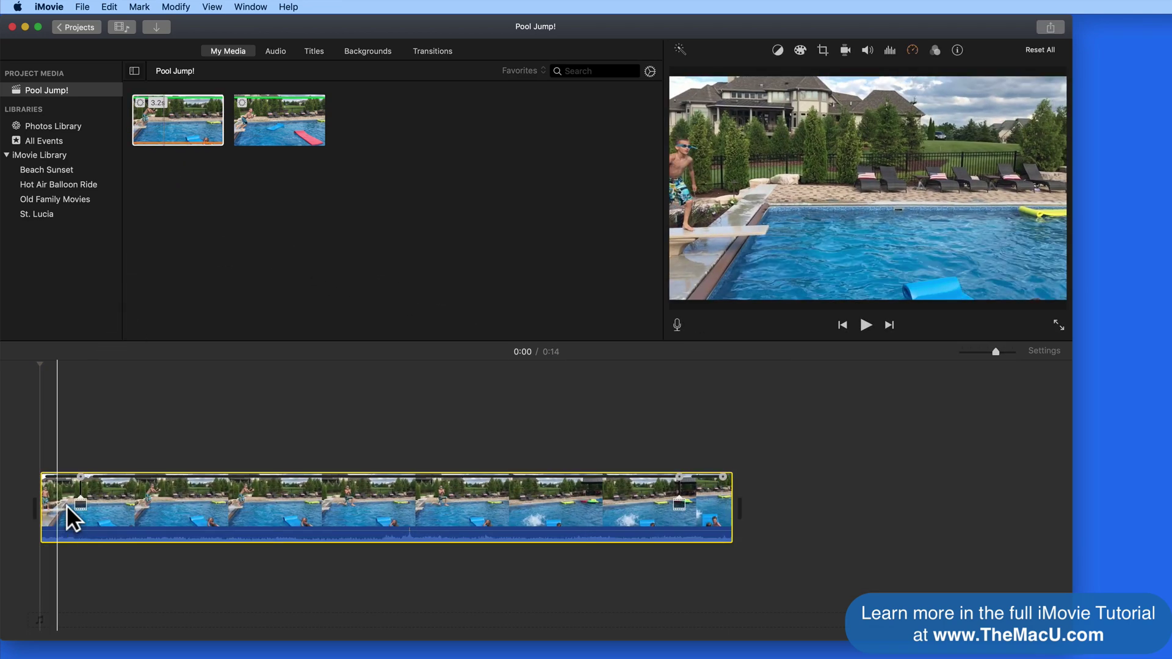
pyautogui.click(168, 116)
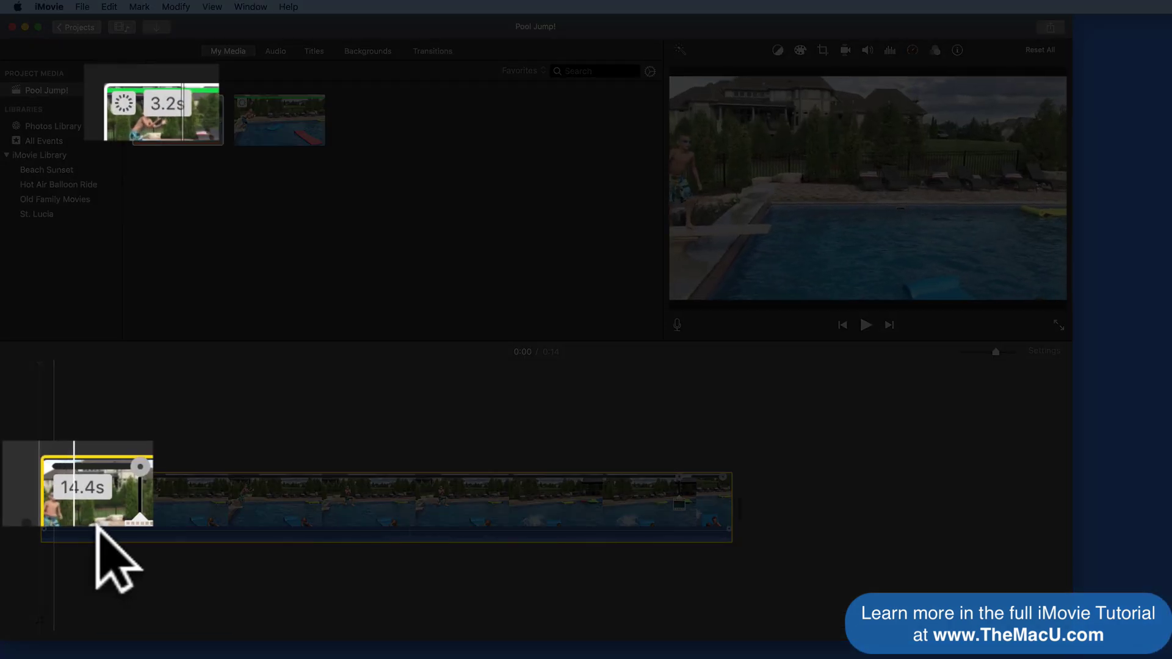
pyautogui.press('space')
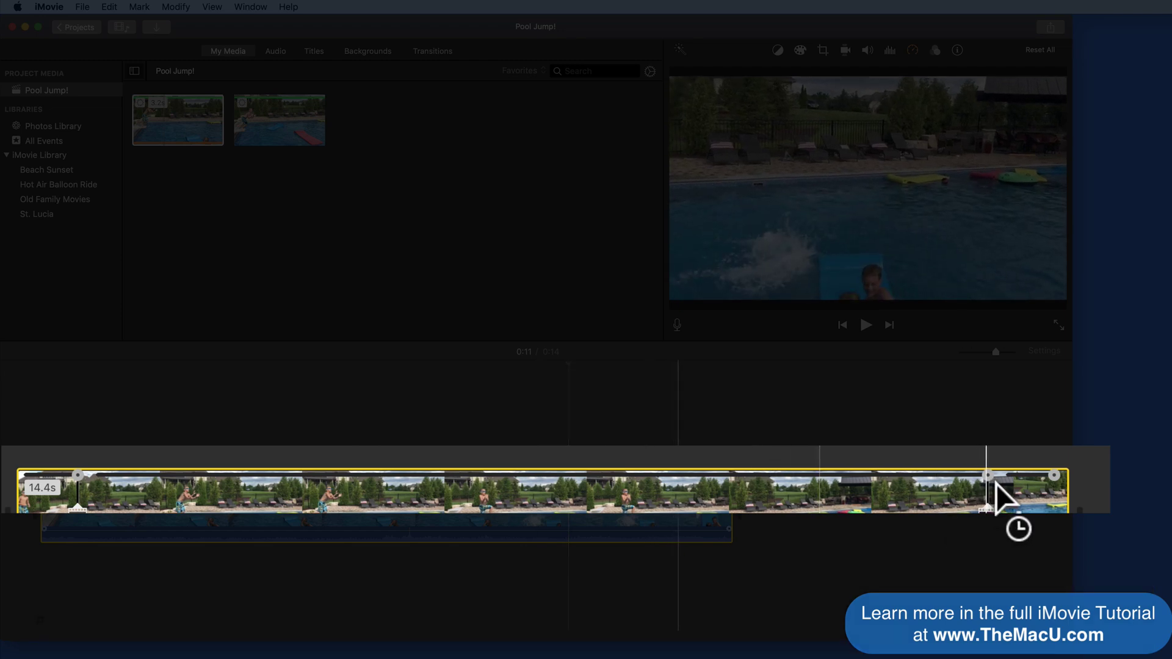
pyautogui.moveTo(996, 484); pyautogui.dragTo(1003, 510)
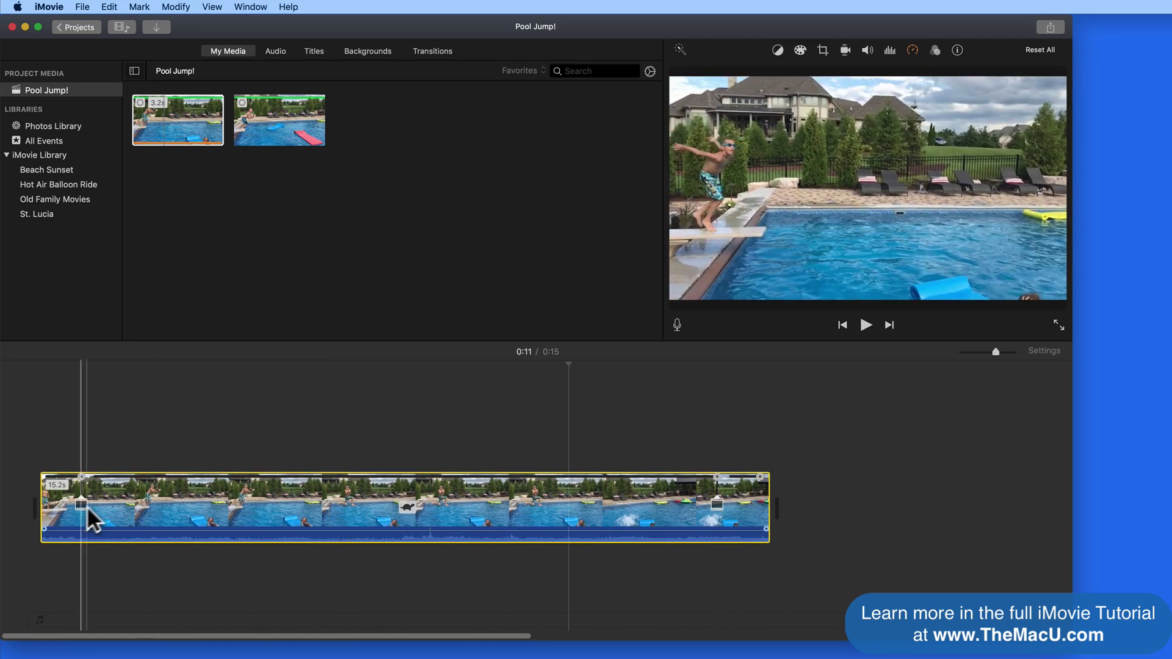
pyautogui.moveTo(87, 478)
pyautogui.mouseDown()
pyautogui.moveTo(122, 479)
pyautogui.moveTo(126, 491)
pyautogui.moveTo(88, 495)
pyautogui.mouseUp()
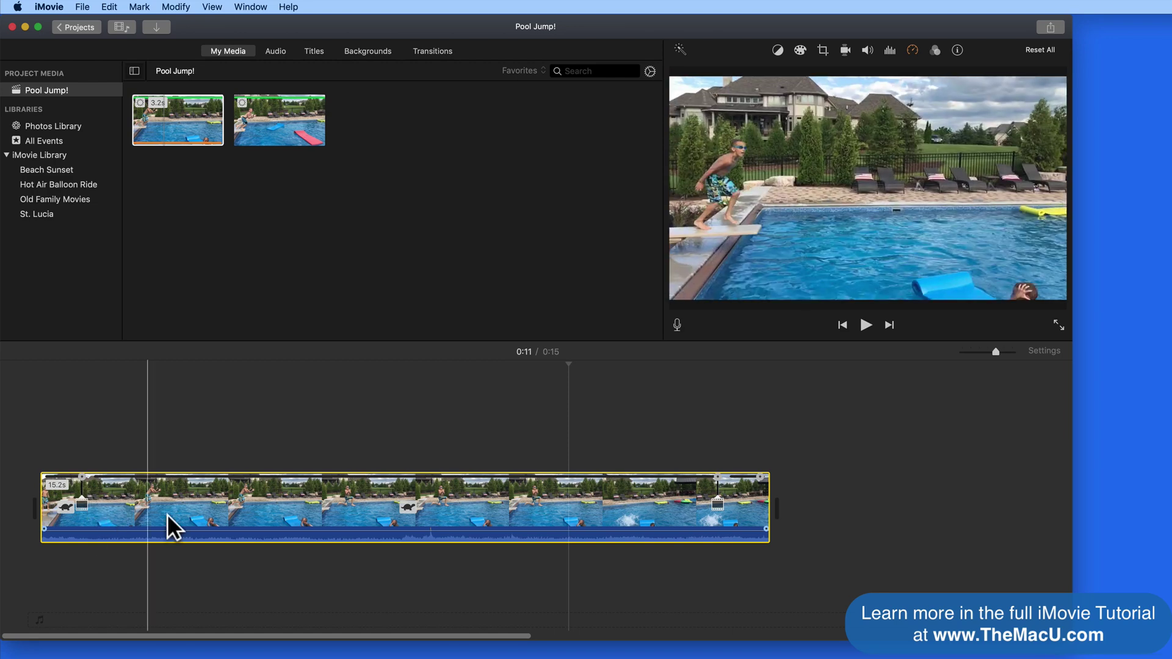
# Remove the clip, turn off Apply slow motion automatically, then re-add the first pool-jump clip at 3.2 seconds
pyautogui.press('BackSpace')
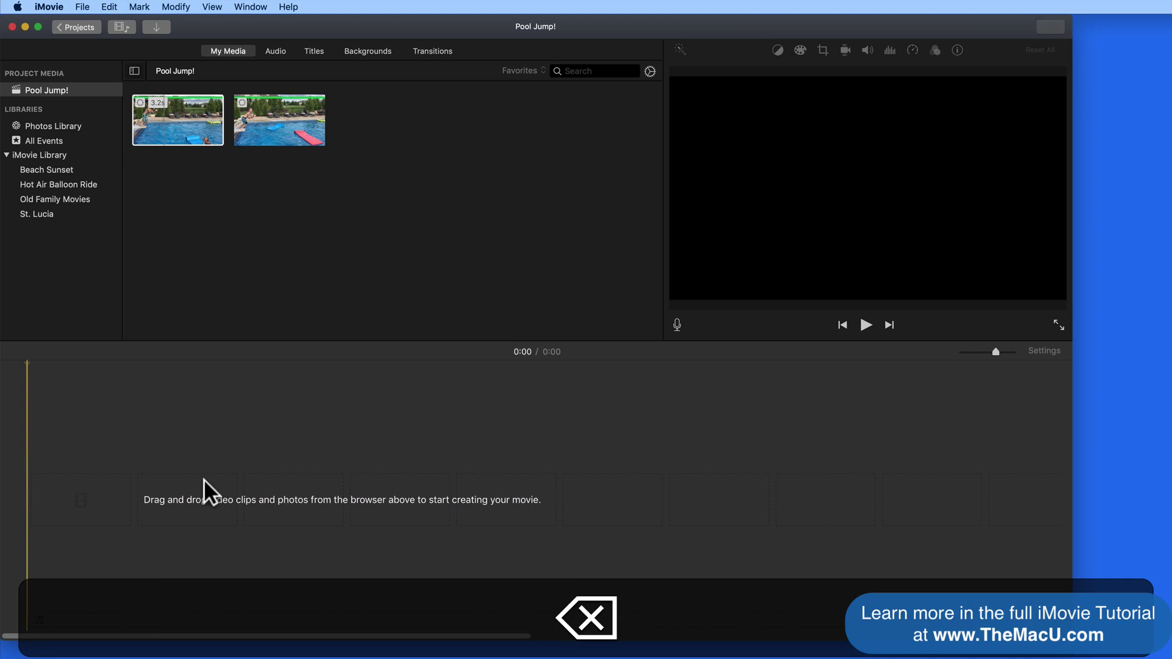
pyautogui.click(49, 7)
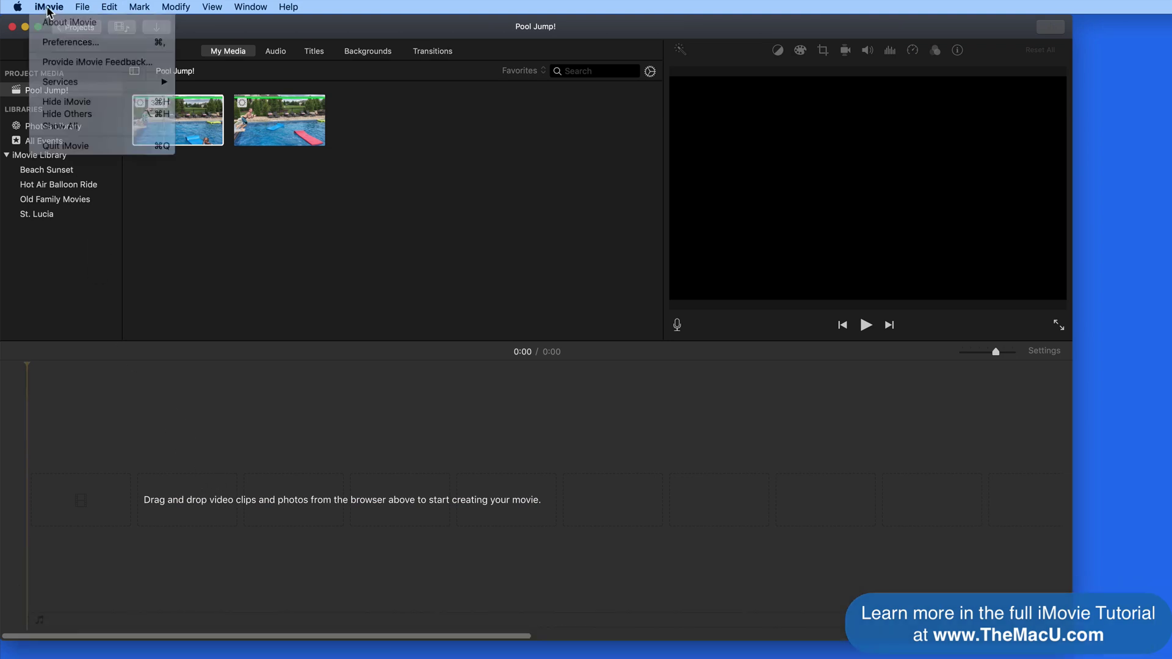
pyautogui.click(50, 43)
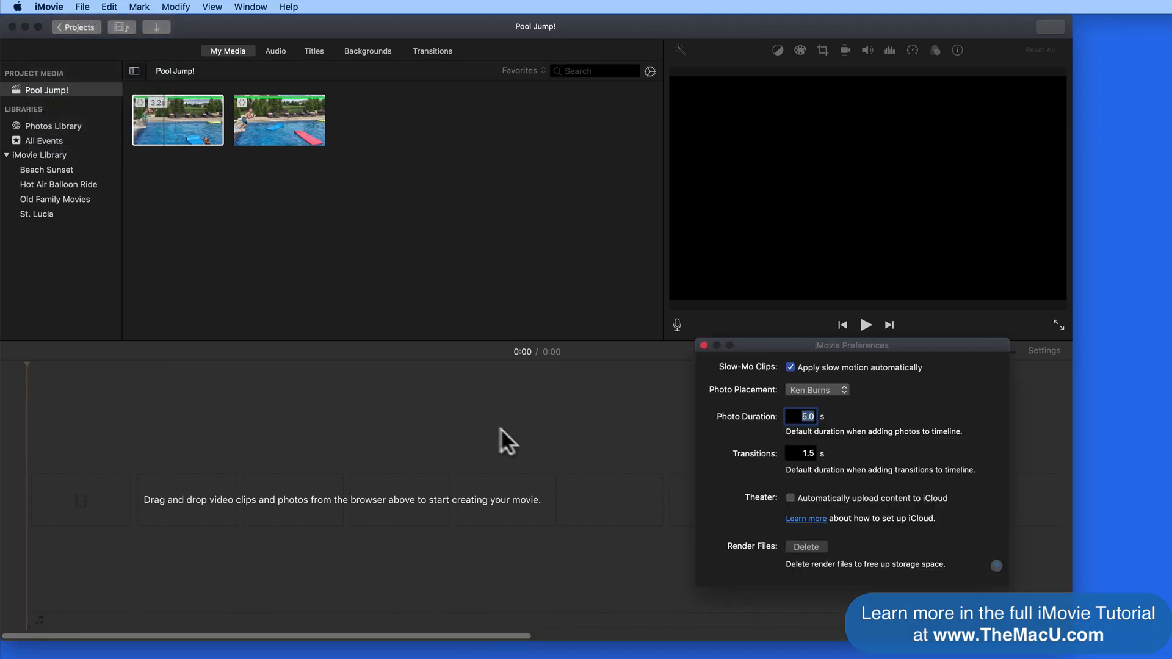
pyautogui.click(704, 346)
pyautogui.moveTo(168, 119); pyautogui.dragTo(100, 486)
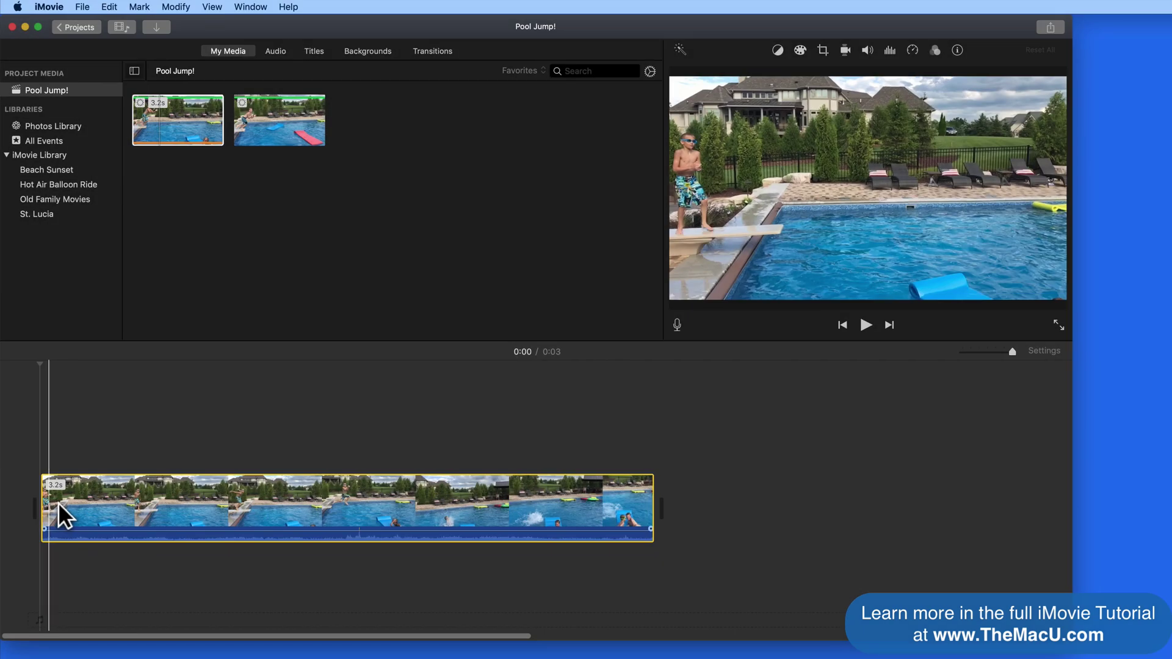
# Preview the clip, then mark the boy's leap into the water as a range
pyautogui.press('space')
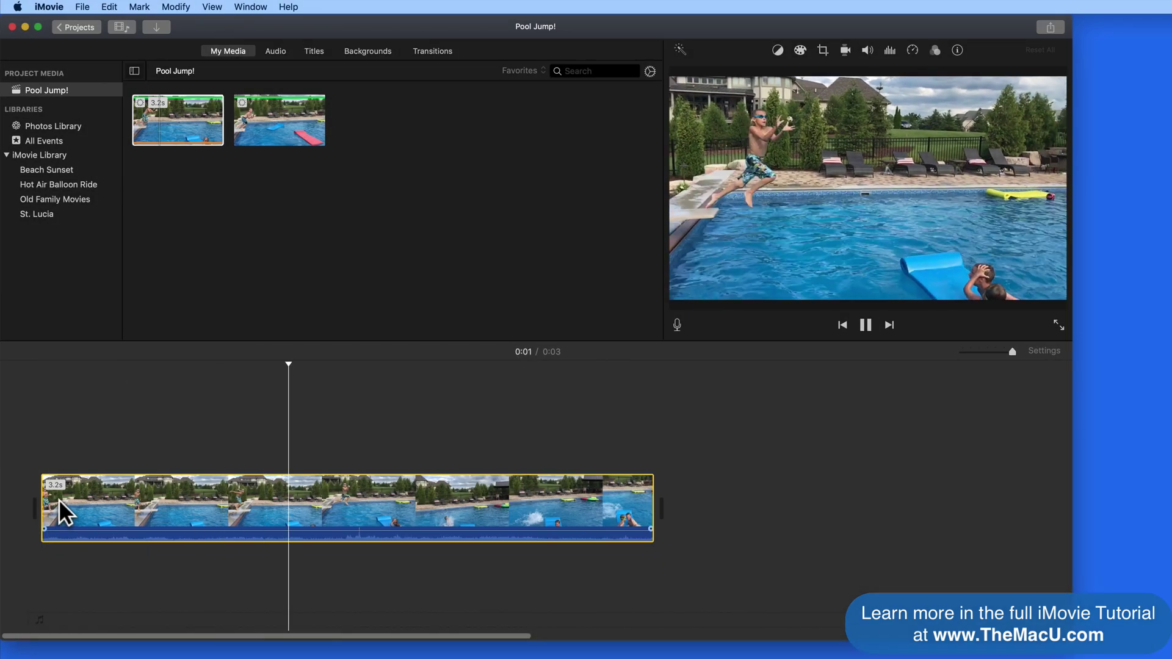
pyautogui.press('space')
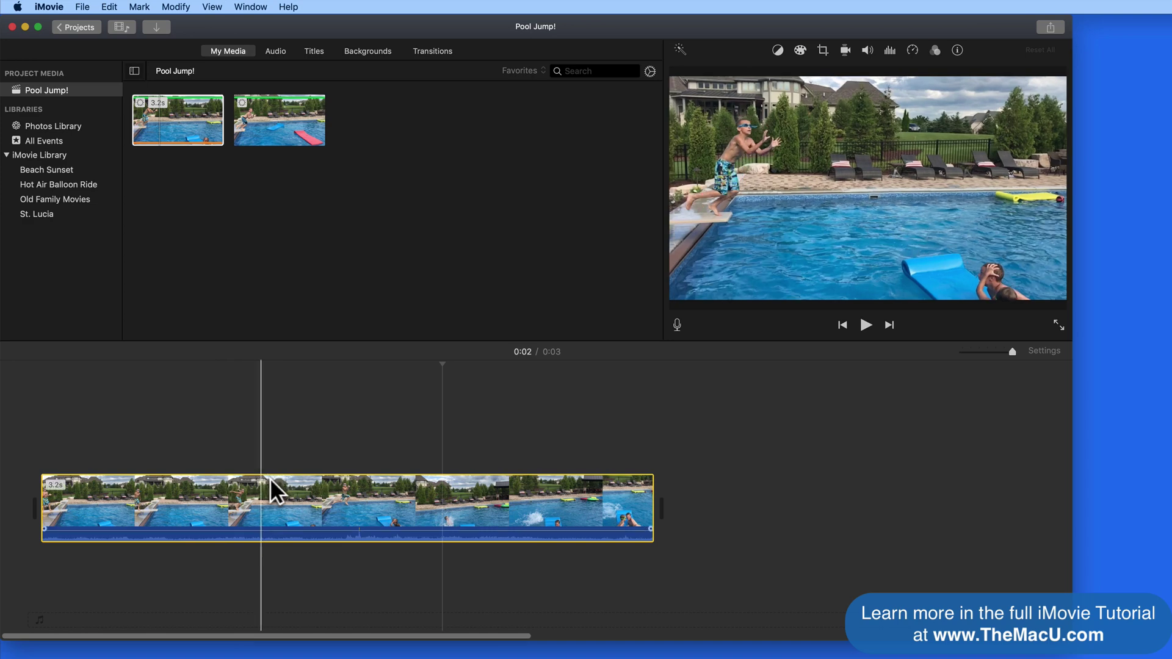
pyautogui.press('r')
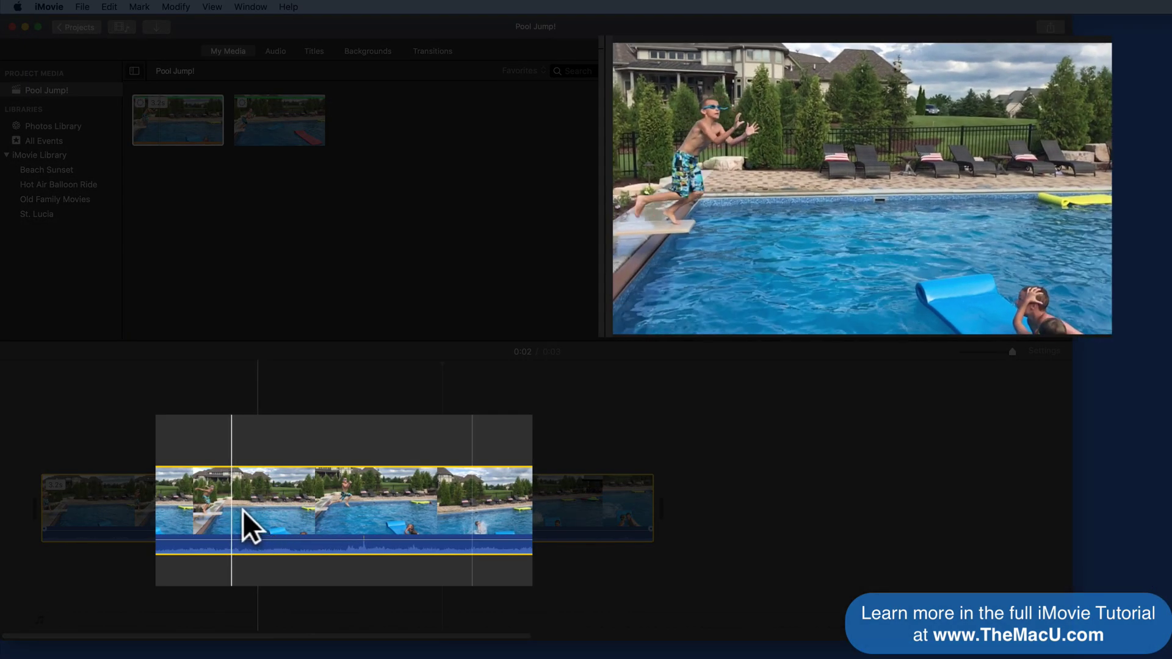
pyautogui.press('r')
pyautogui.moveTo(240, 510); pyautogui.dragTo(409, 525)
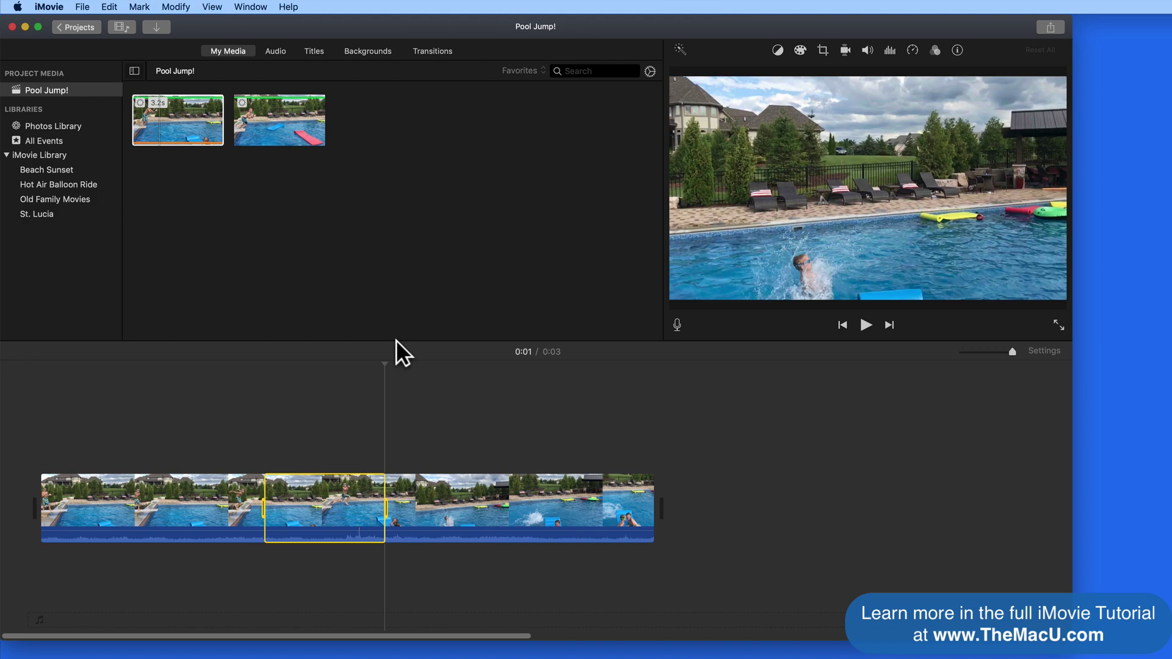
# Set the marked range to a Custom speed of 20%, keeping smooth transitions on
pyautogui.click(914, 51)
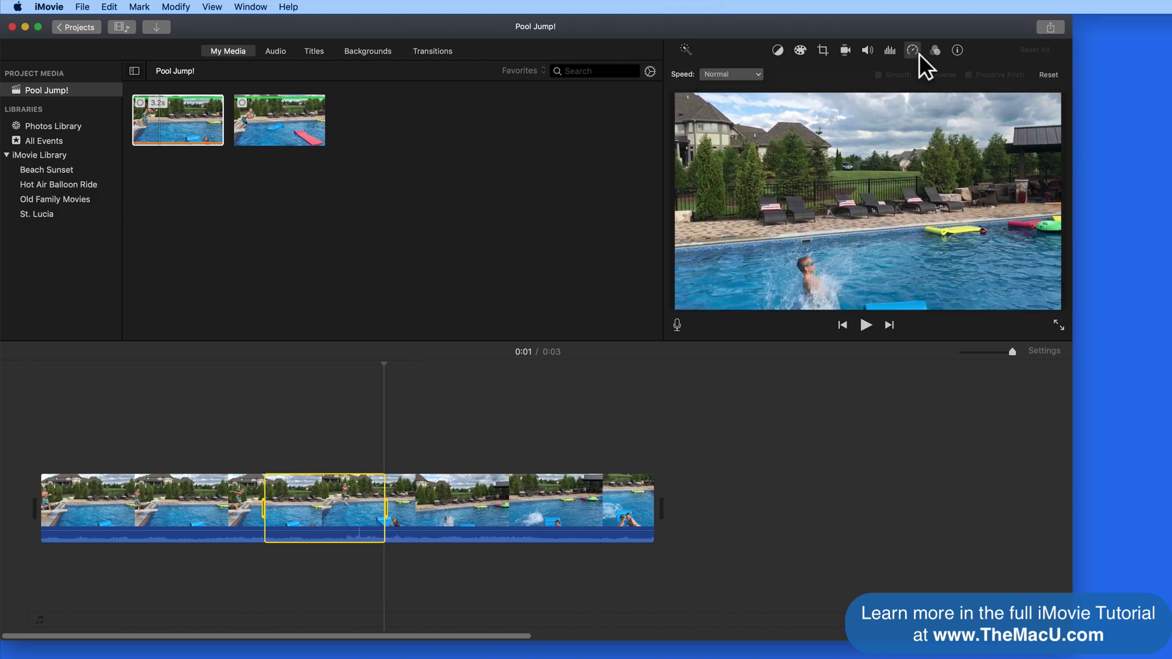
pyautogui.click(757, 75)
pyautogui.click(733, 131)
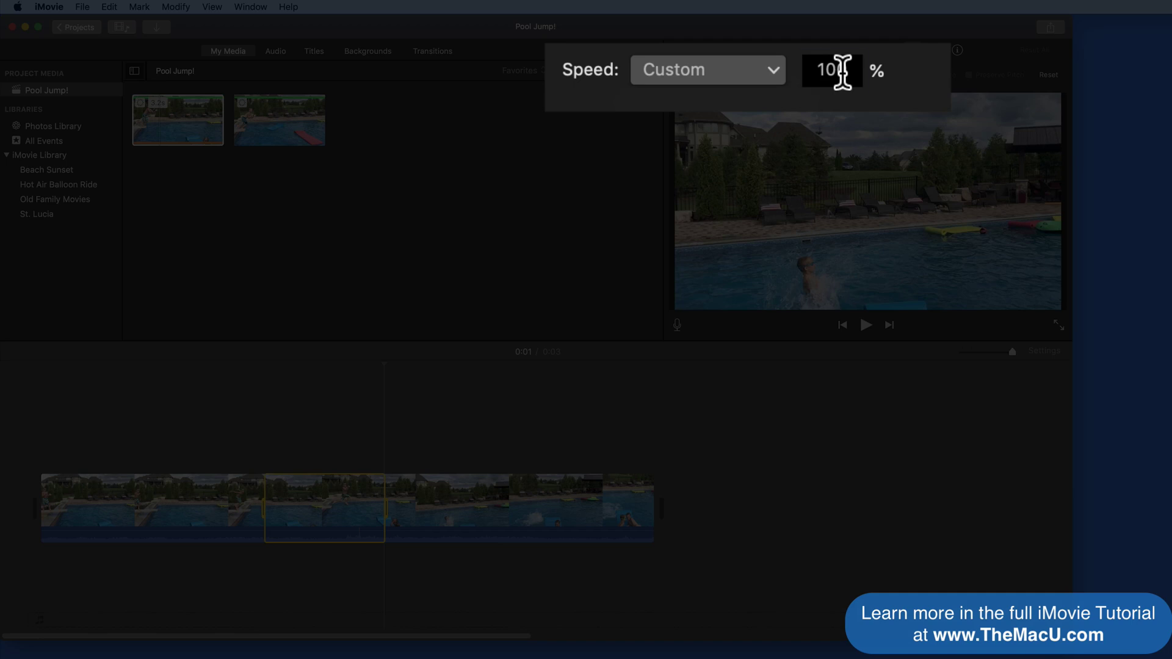
pyautogui.click(842, 71)
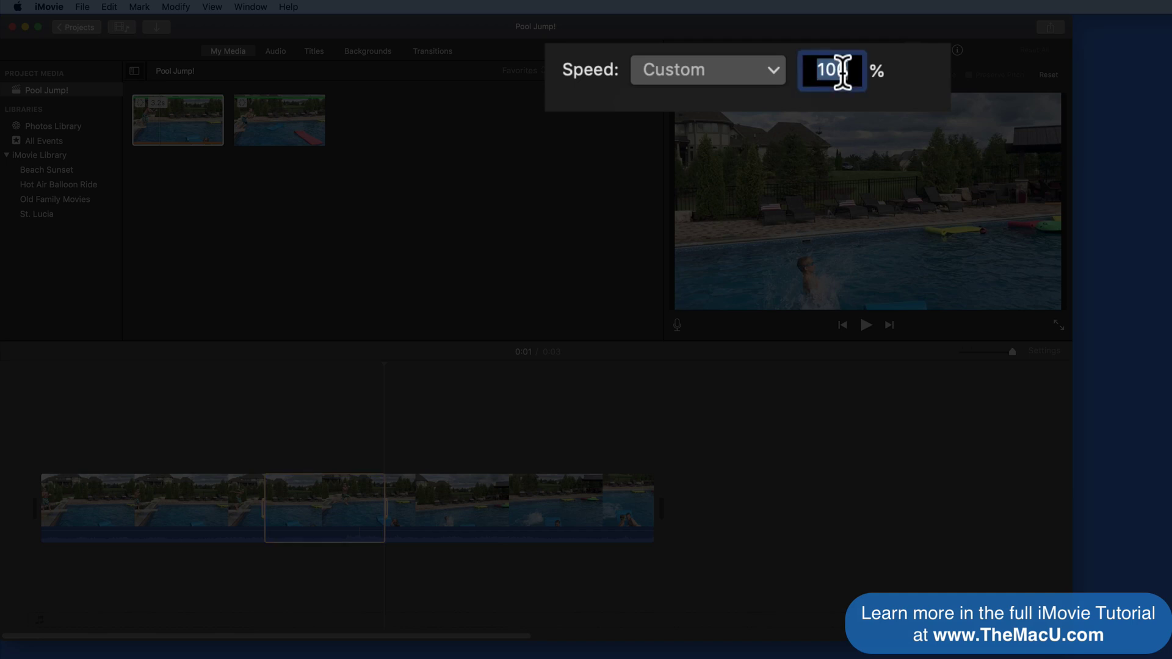
pyautogui.write('20')
pyautogui.press('Return')
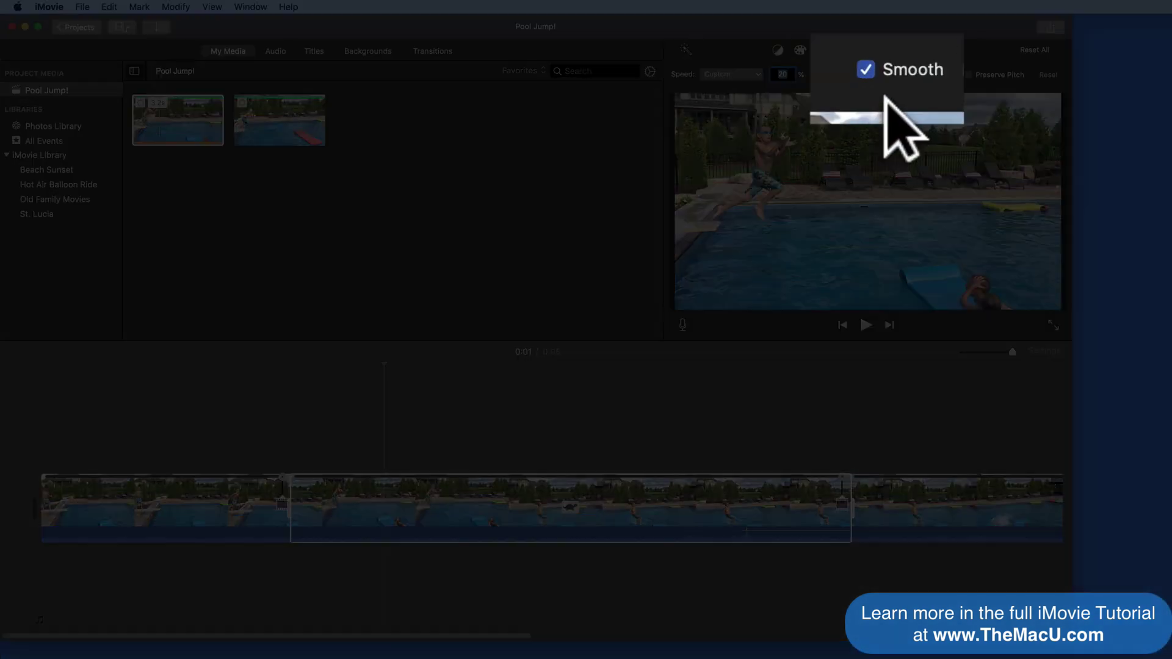
pyautogui.click(866, 69)
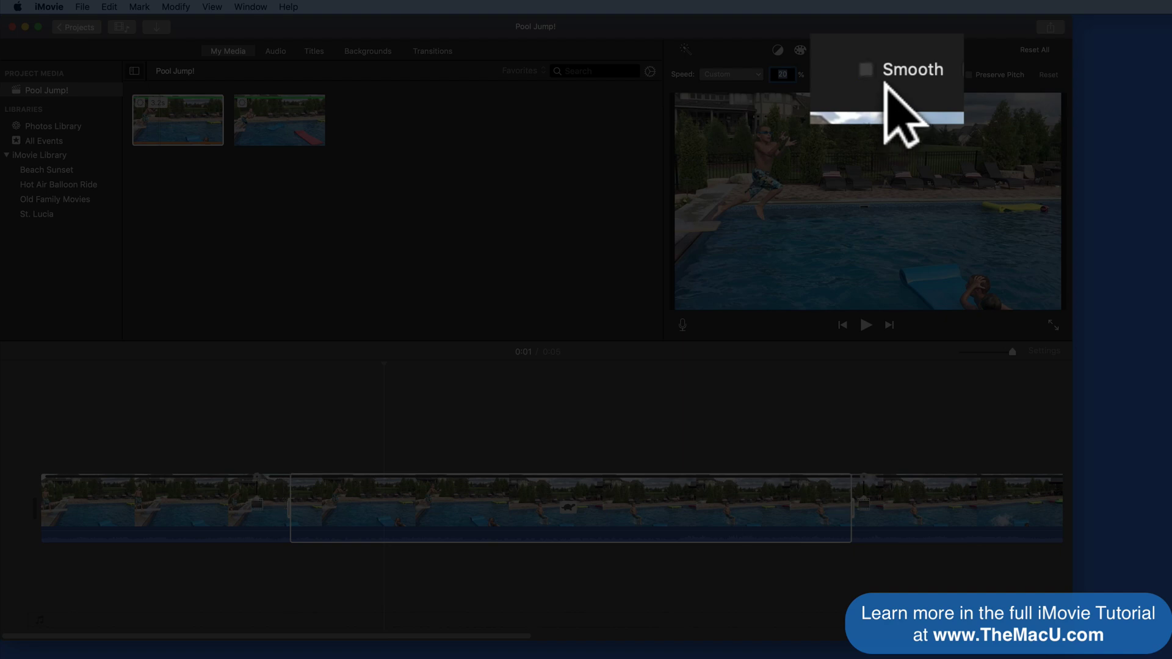
pyautogui.click(878, 75)
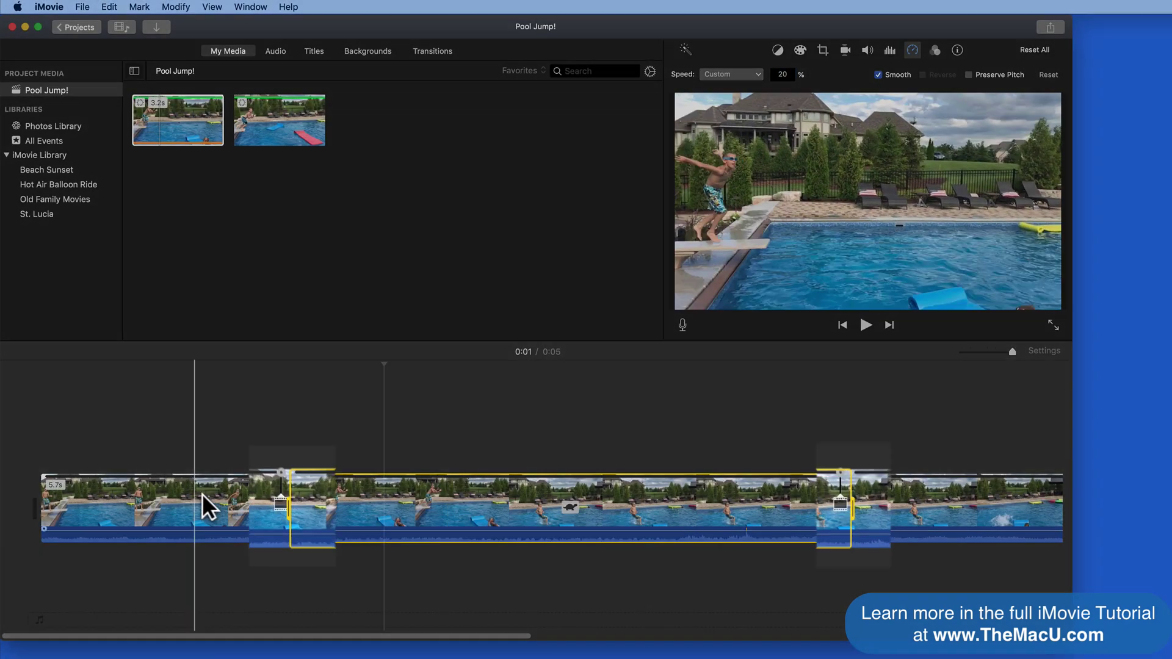
# Preview the slow-motion section and mark the jump section as a range again
pyautogui.press('space')
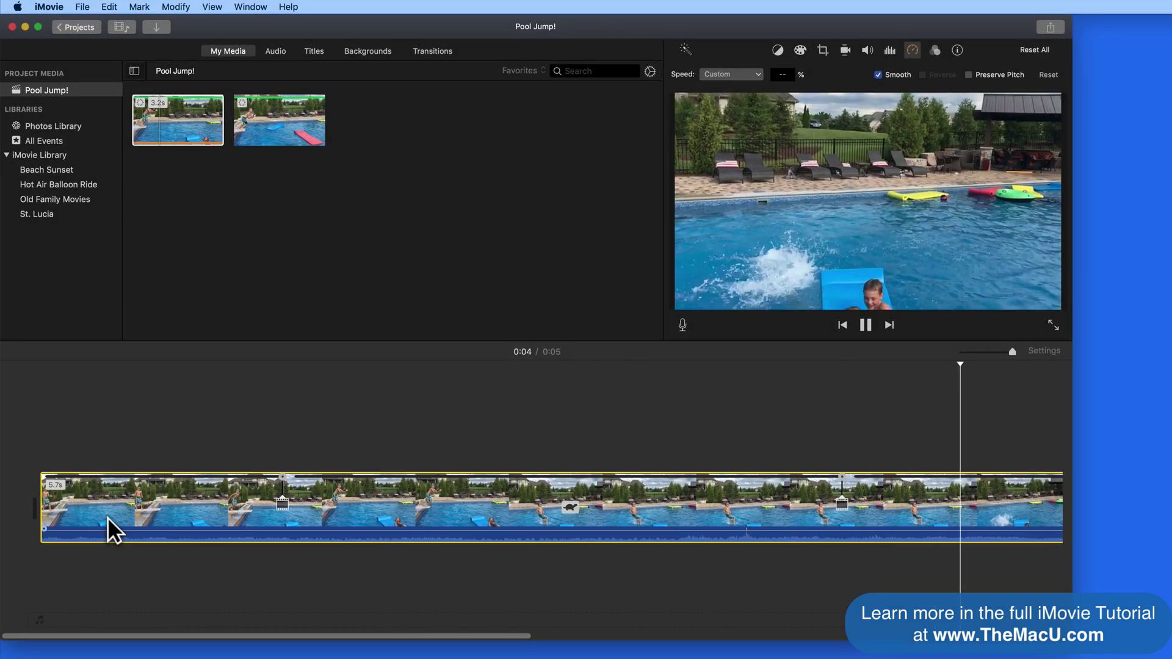
pyautogui.press('space')
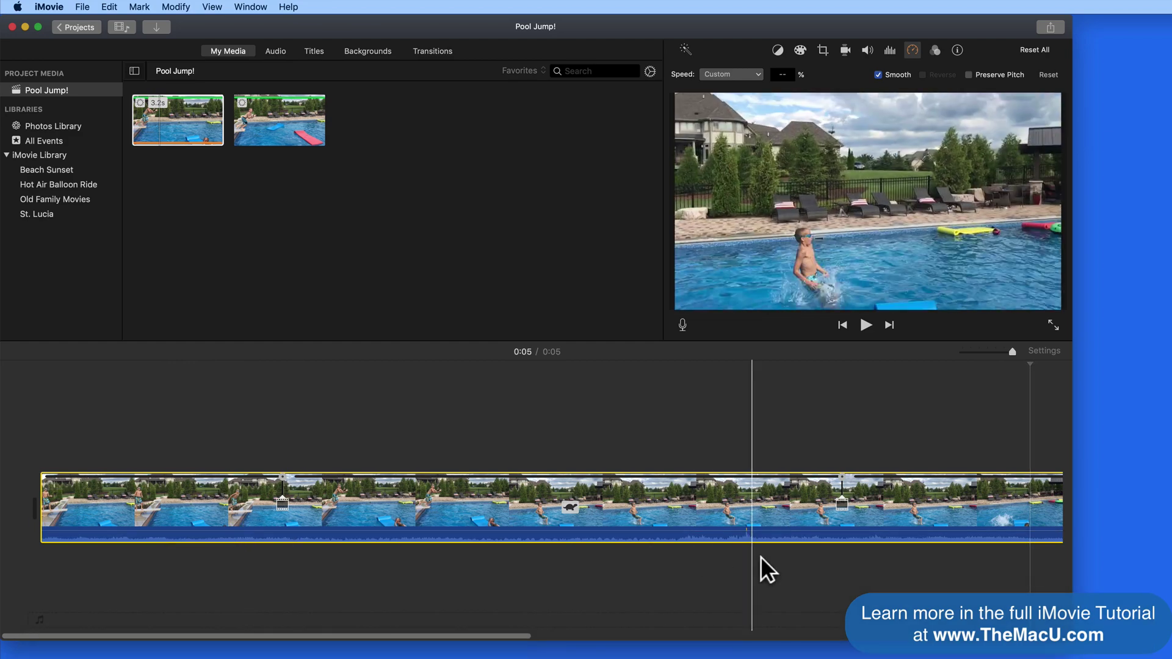
pyautogui.press('r')
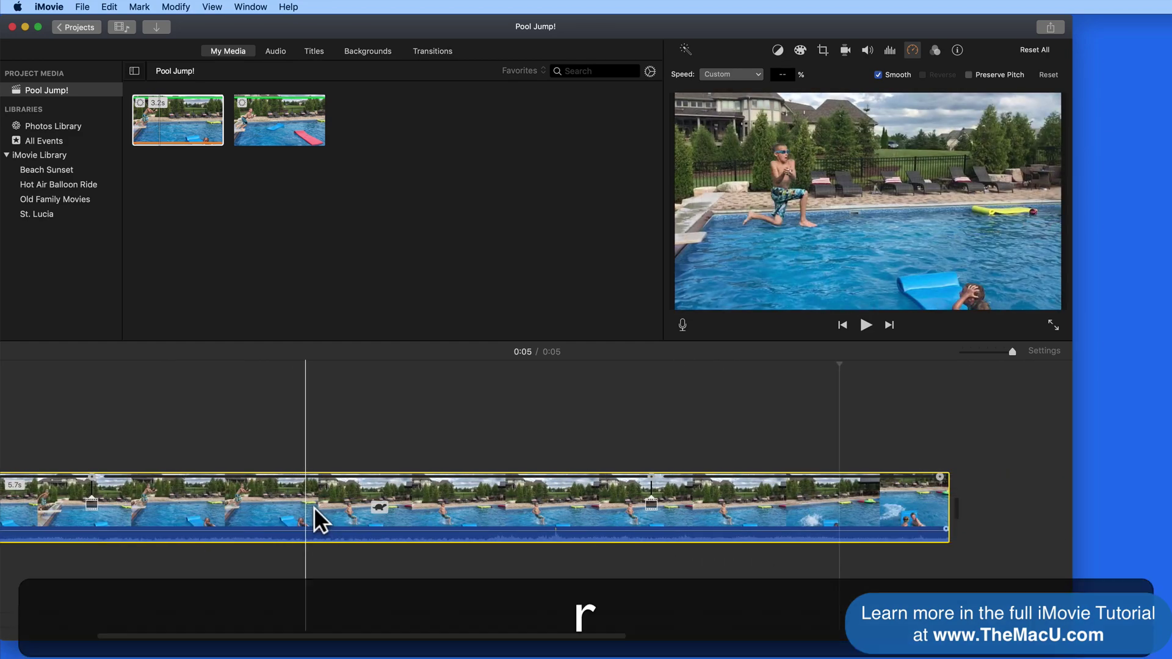
pyautogui.moveTo(314, 507); pyautogui.dragTo(653, 504)
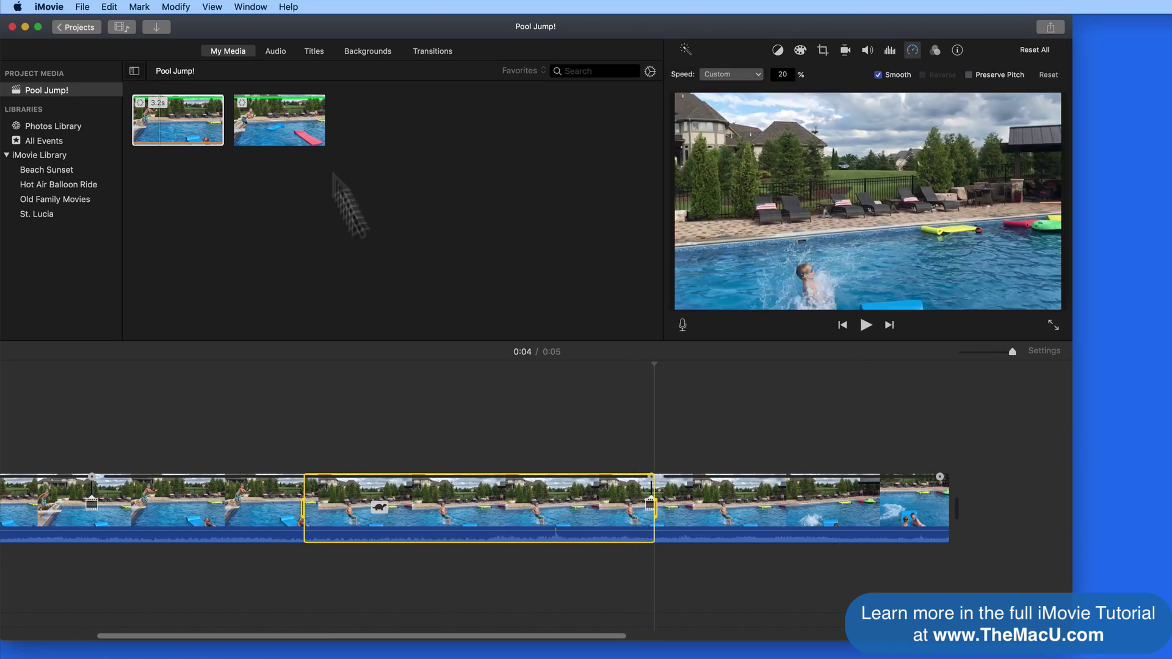
# Add a 50% Instant Replay of the marked jump and play back the replay
pyautogui.click(177, 7)
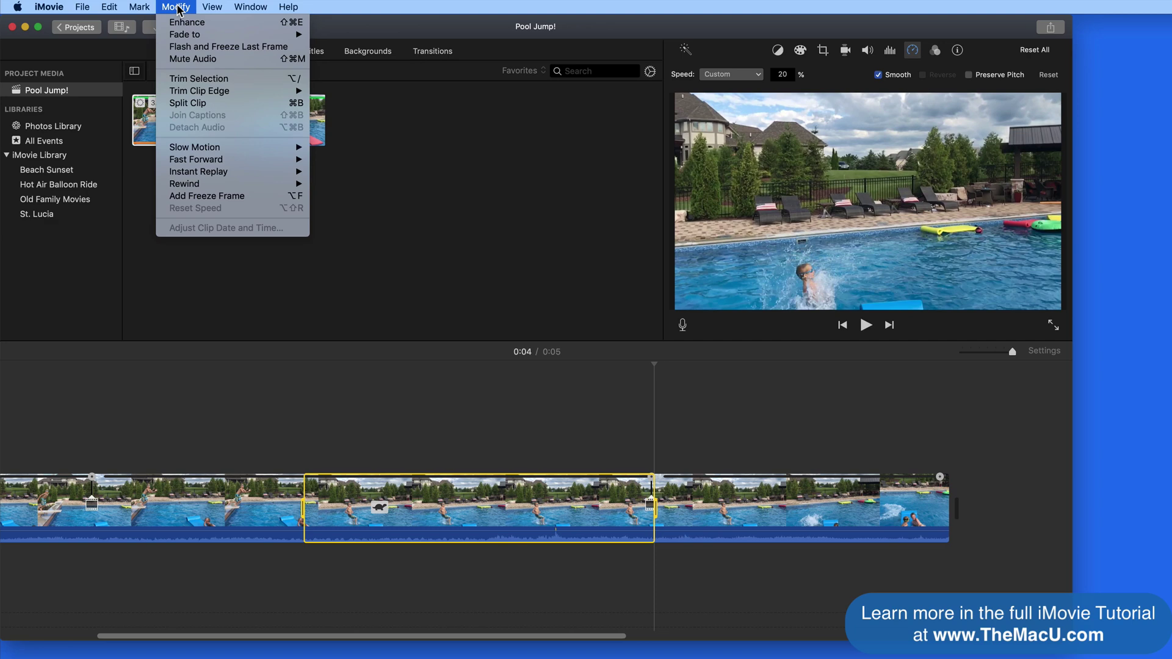
pyautogui.moveTo(181, 176)
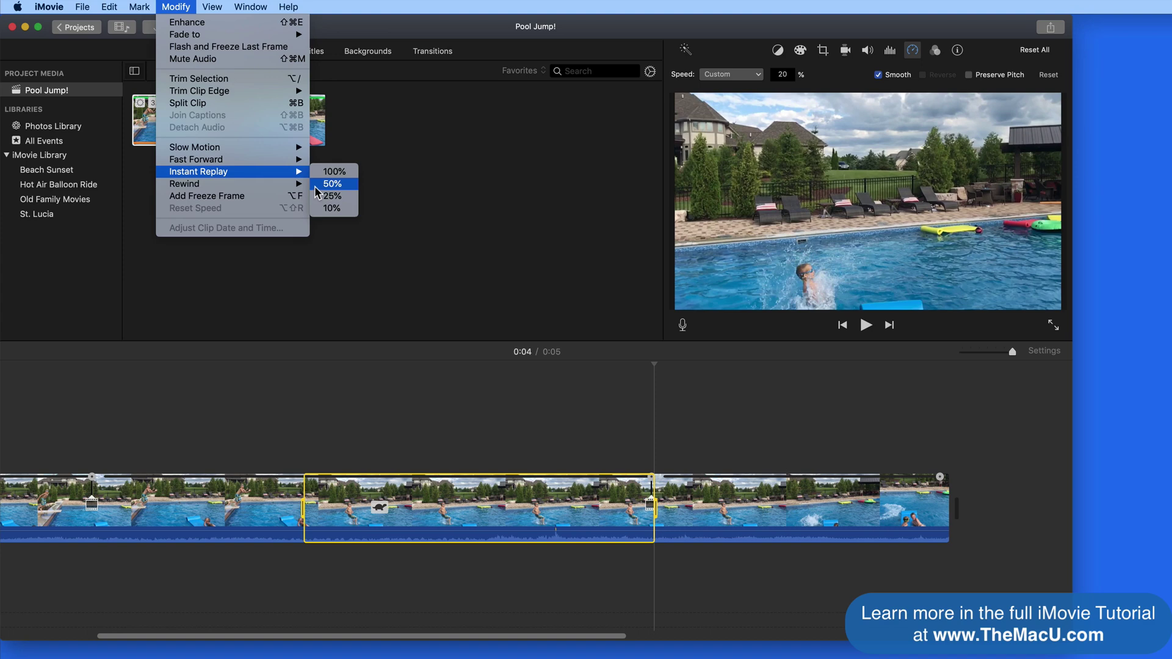
pyautogui.click(314, 185)
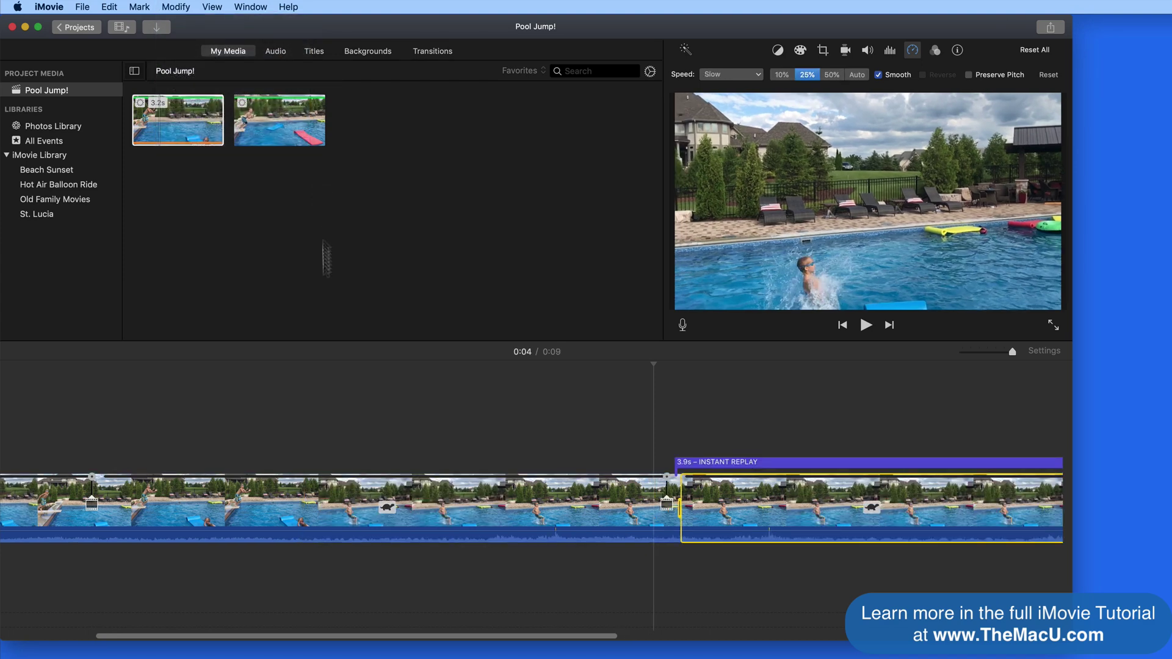
pyautogui.hscroll(-5, 190, 473)
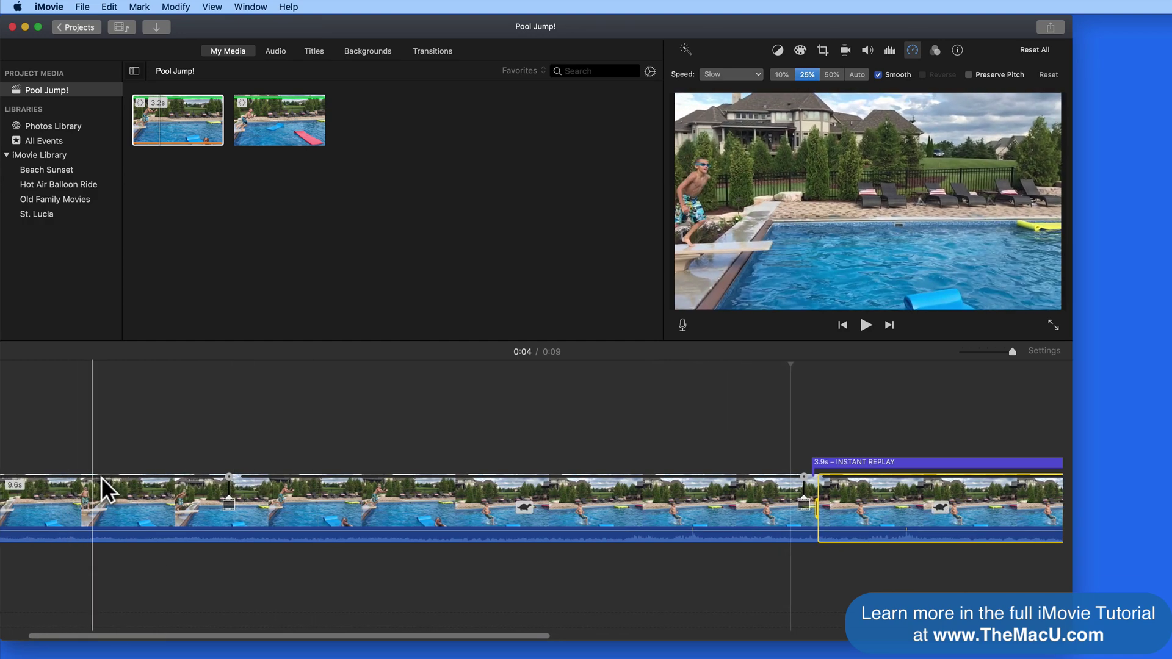
pyautogui.press('space')
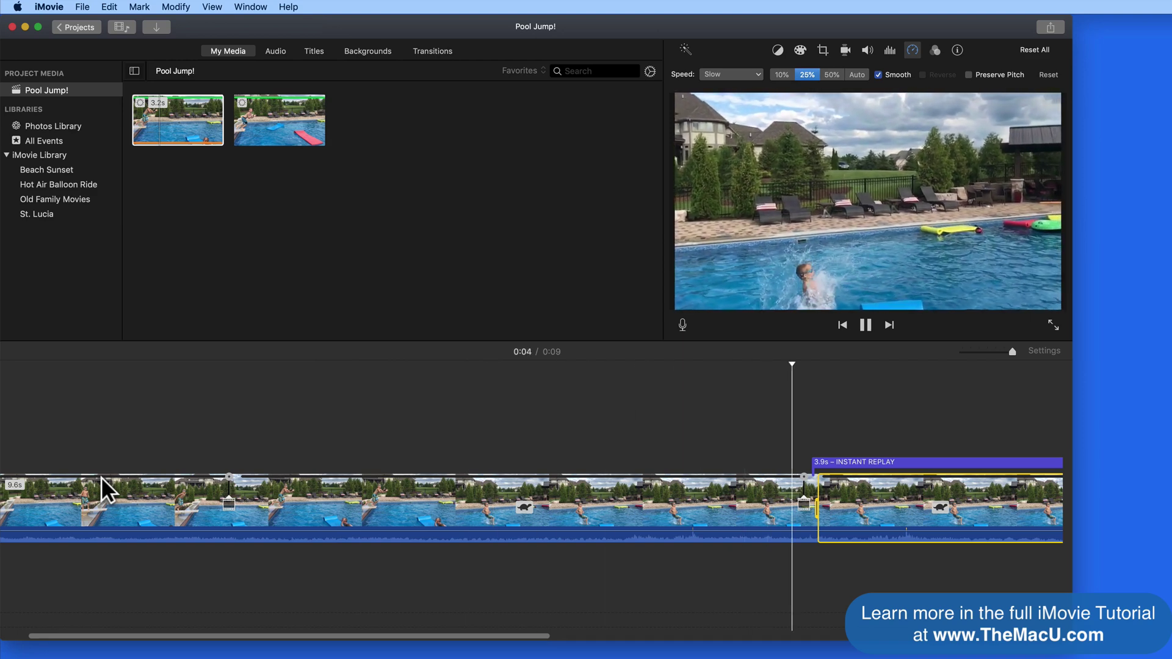
pyautogui.press('space')
pyautogui.hscroll(8, 394, 482)
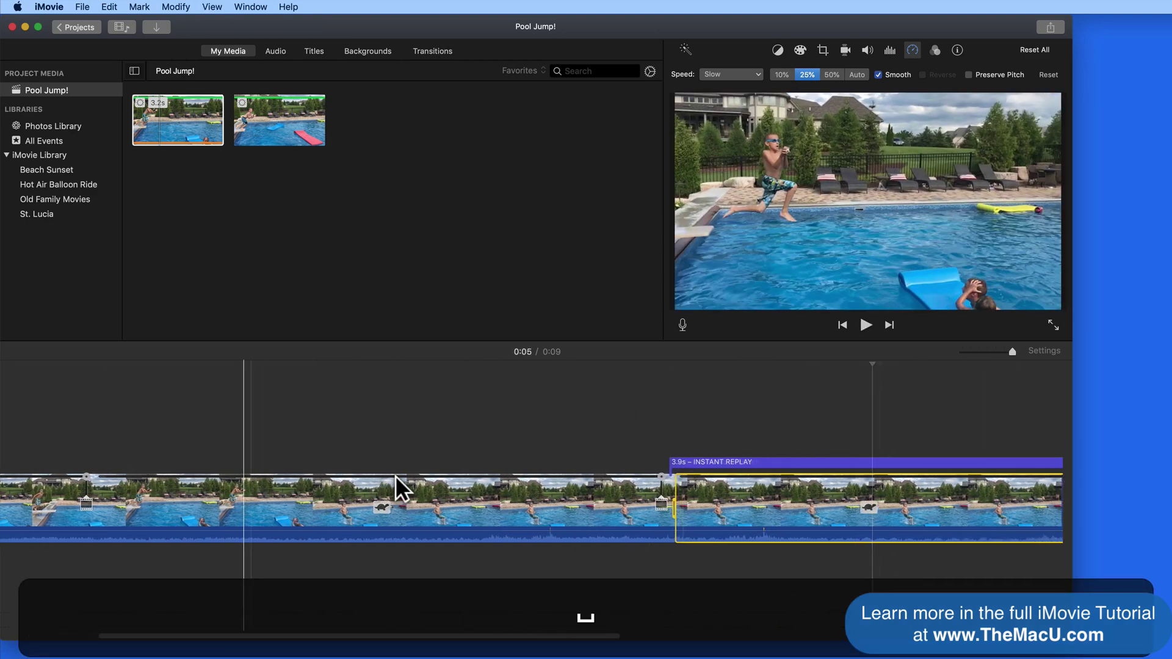
pyautogui.press('space')
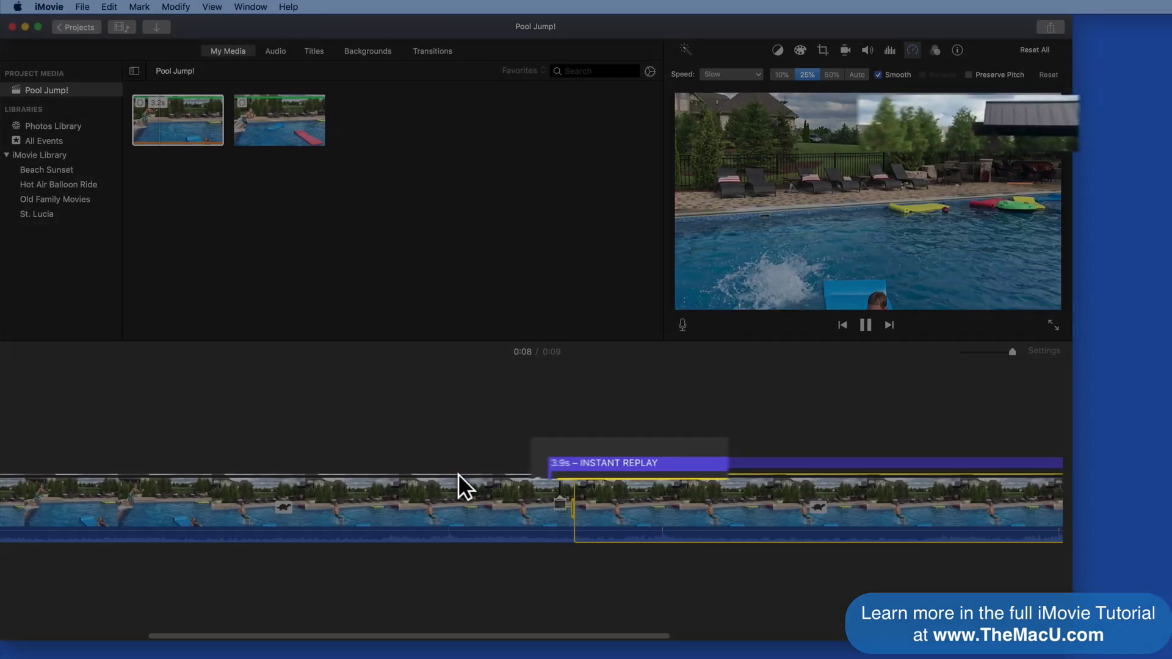
pyautogui.press('space')
pyautogui.hscroll(-5, 541, 489)
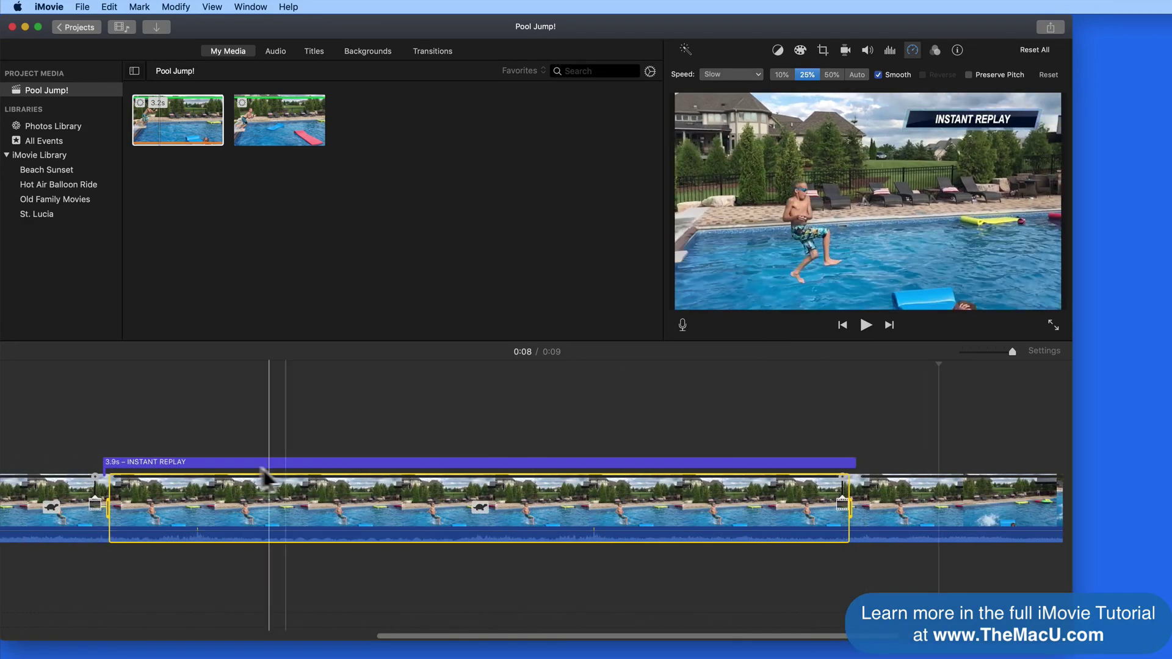
# Shorten the INSTANT REPLAY title bar, then delete the title
pyautogui.click(229, 464)
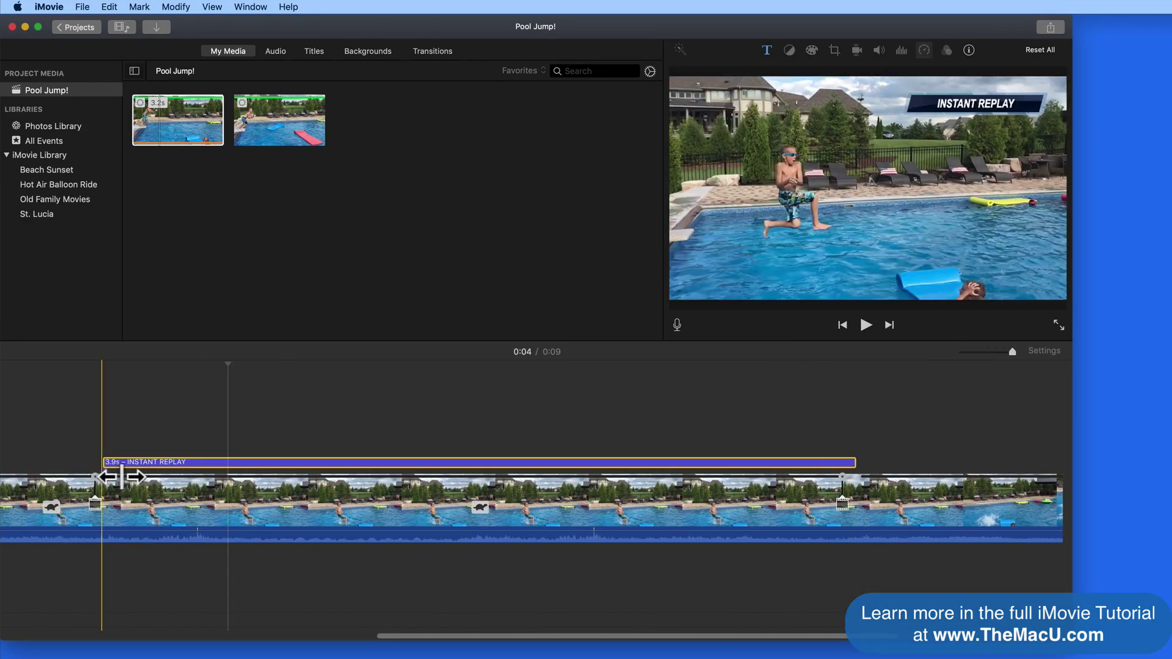
pyautogui.moveTo(122, 477); pyautogui.dragTo(428, 458)
pyautogui.click(585, 464)
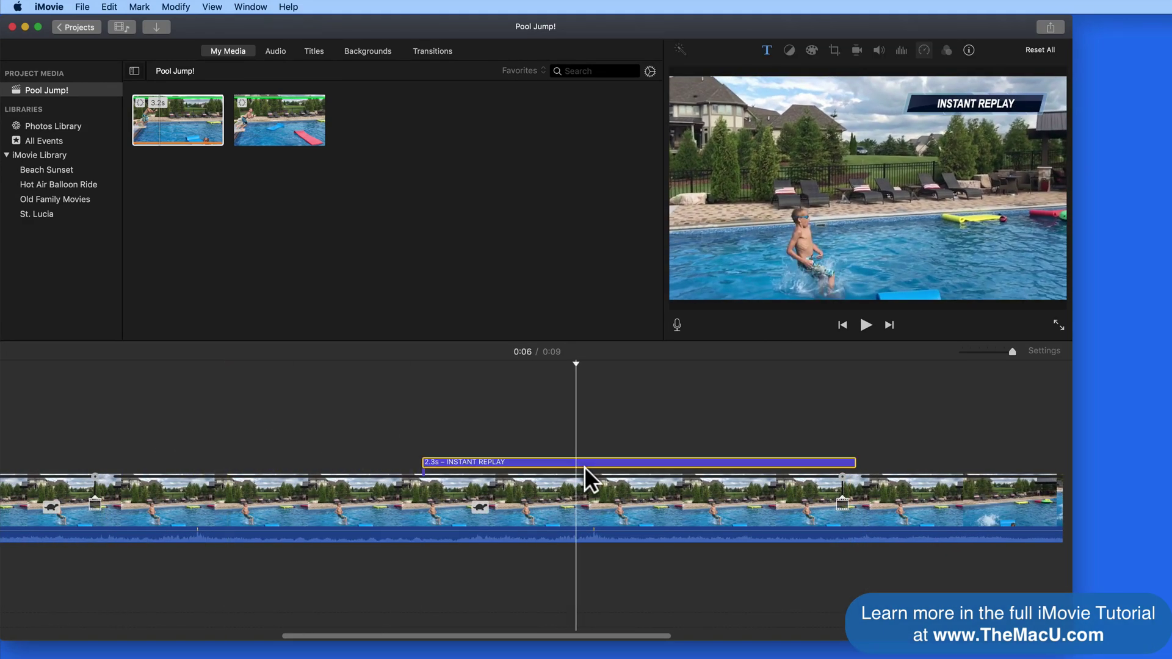
pyautogui.press('BackSpace')
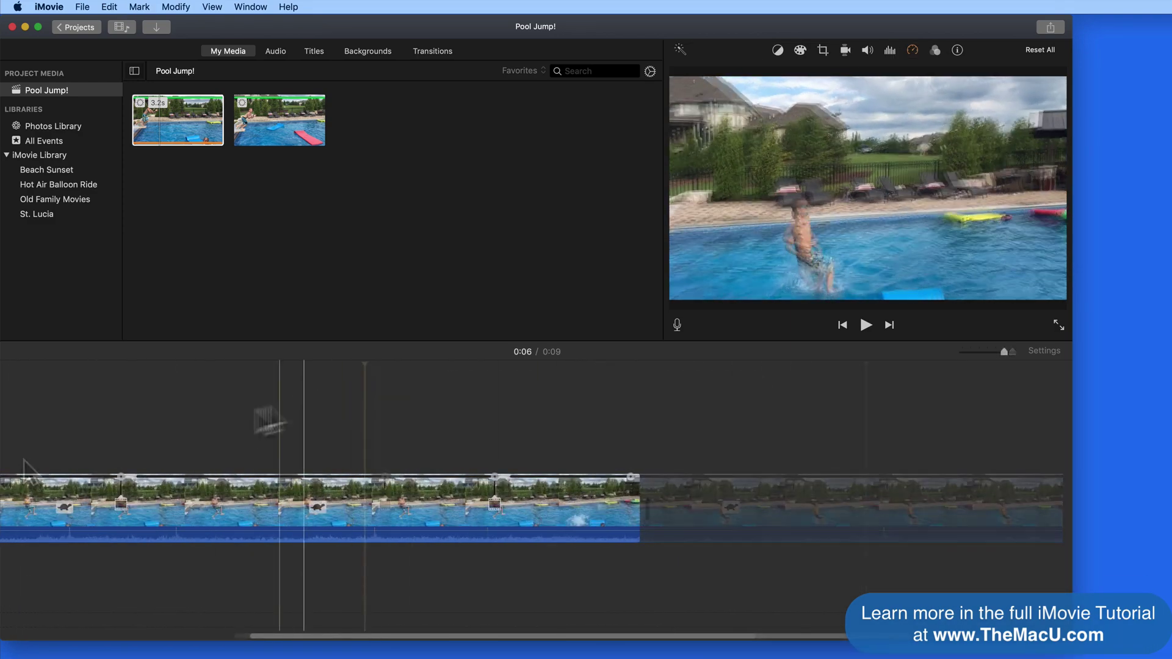
# Select the continuous 9.6-second clip and play the movie from the beginning
pyautogui.press('c')
pyautogui.press('\\')
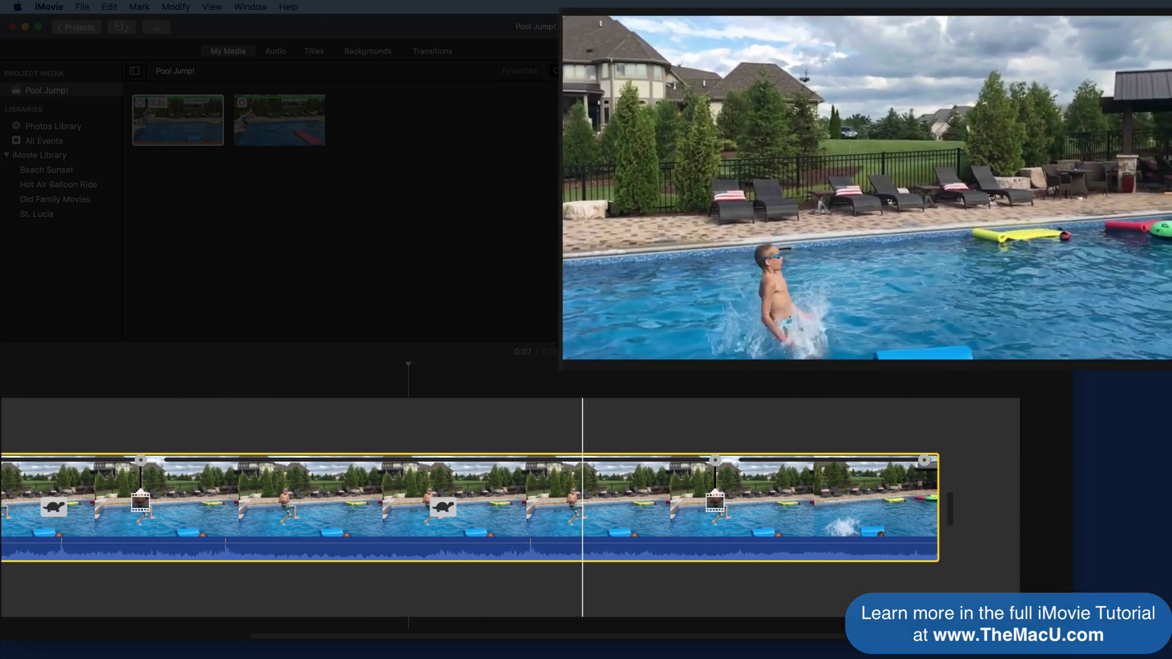
pyautogui.press('space')
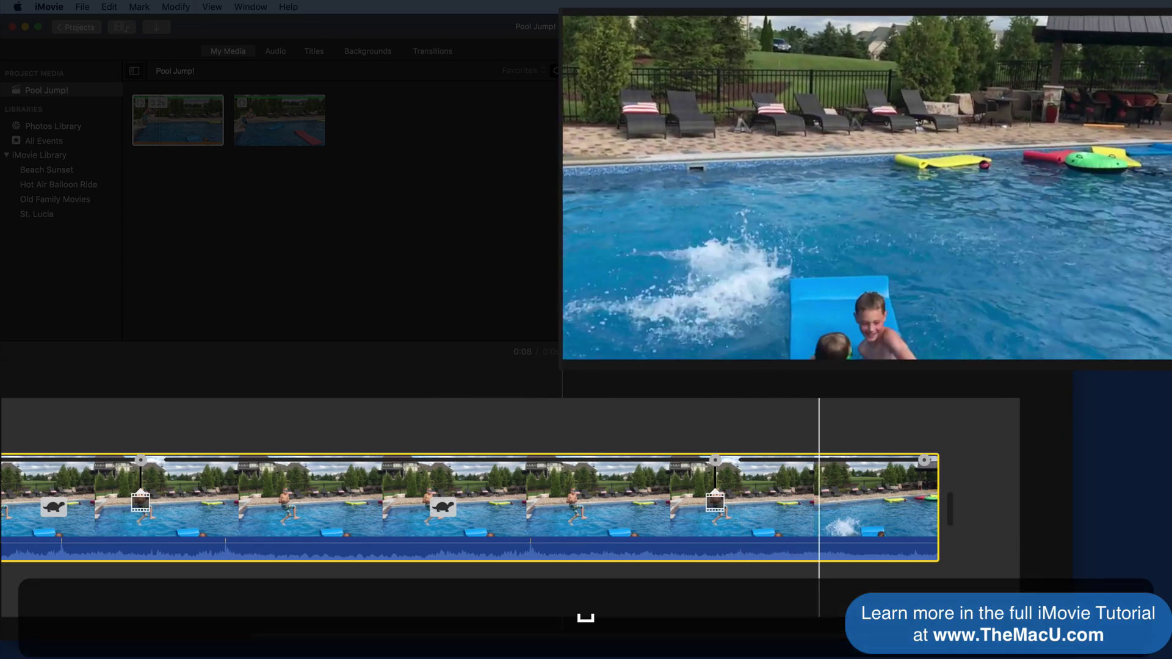
pyautogui.hscroll(-5, 262, 494)
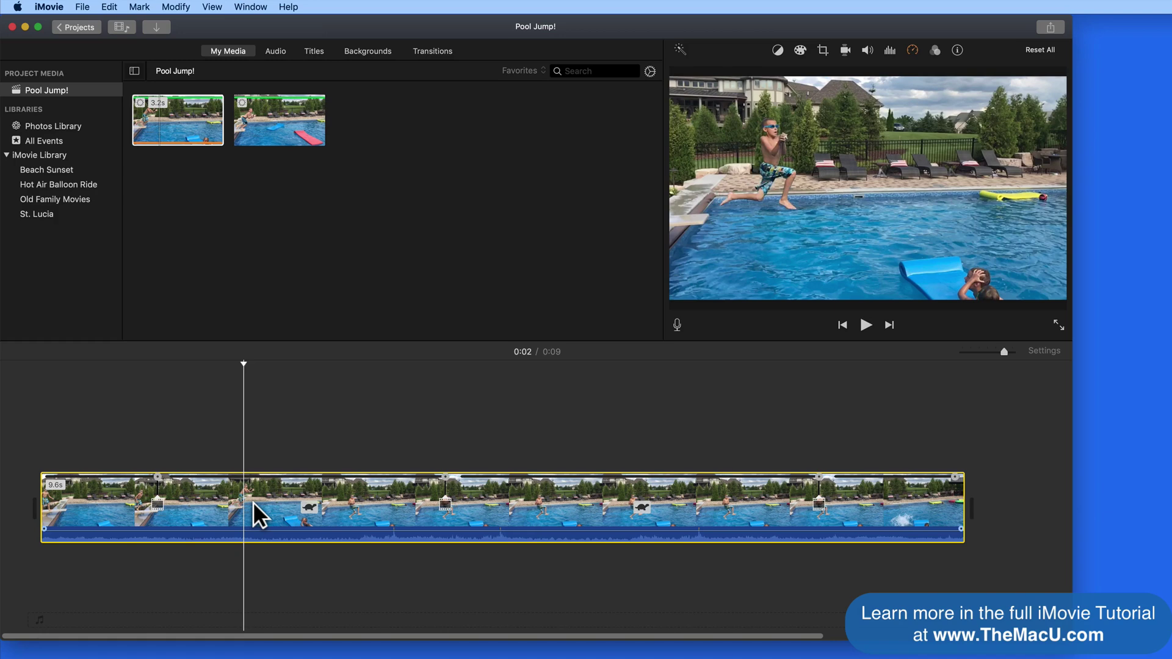
# Mark the jump section, apply a 1x Rewind, and preview the 12-second movie
pyautogui.moveTo(263, 510); pyautogui.dragTo(426, 517)
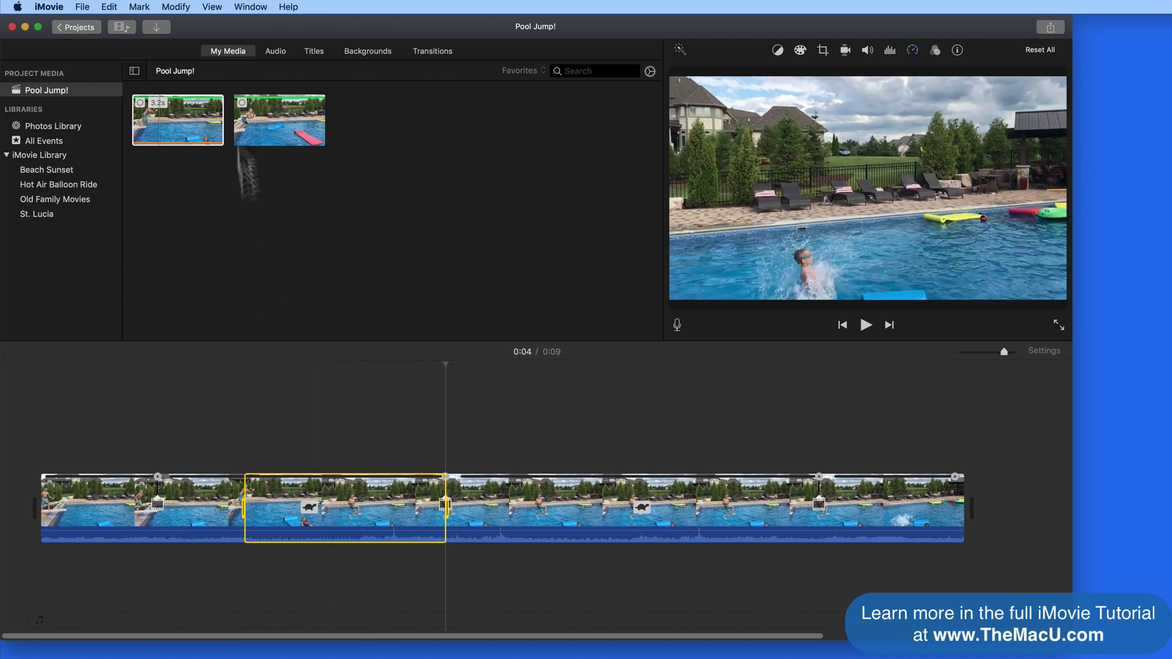
pyautogui.click(176, 7)
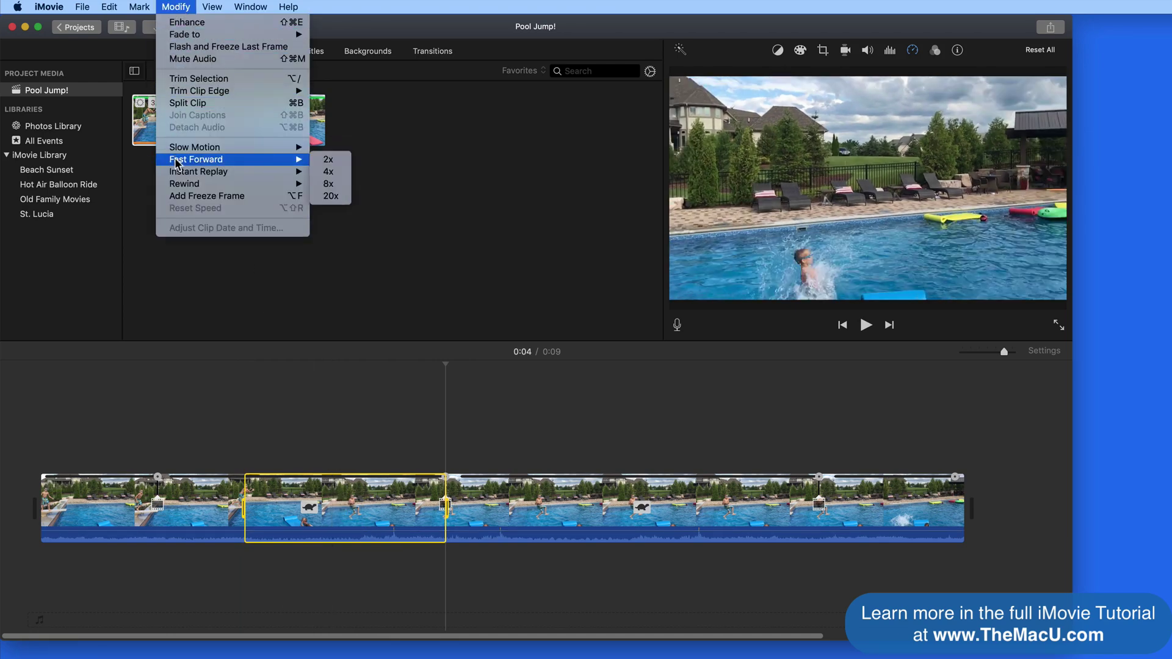
pyautogui.moveTo(224, 185)
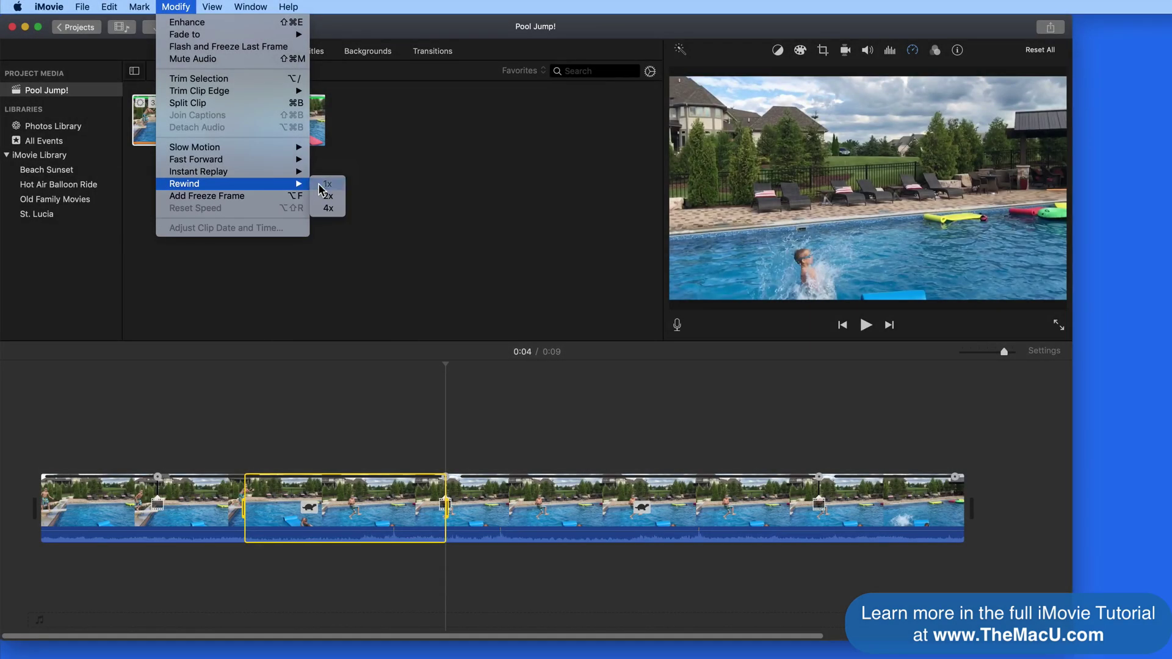
pyautogui.click(324, 185)
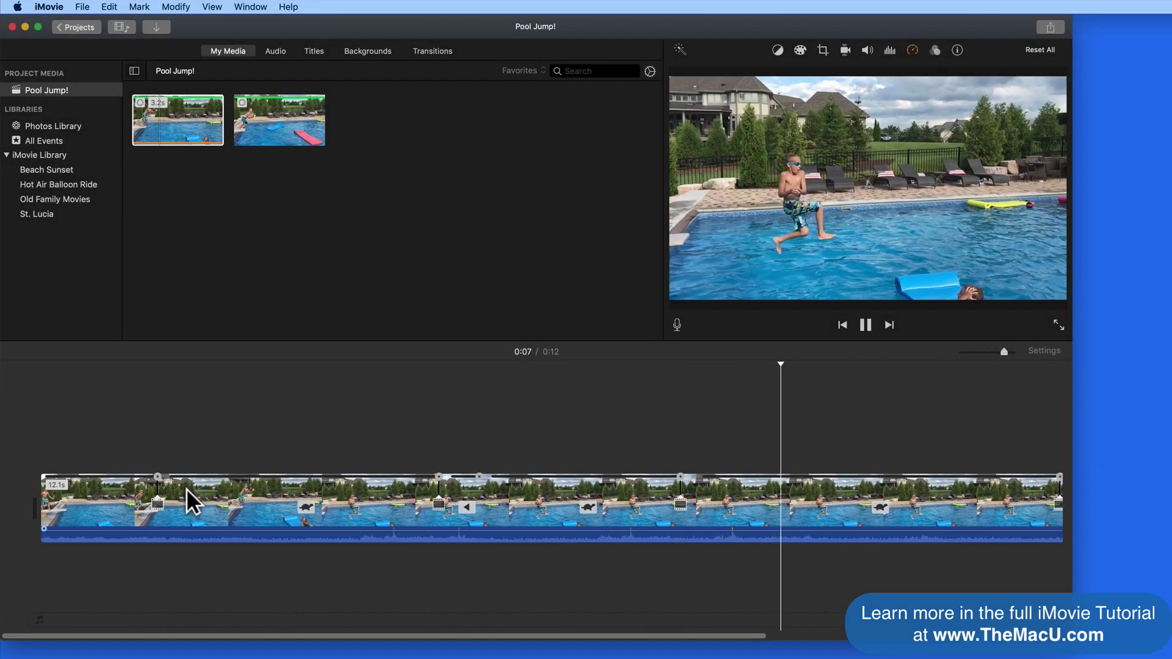
pyautogui.press('space')
pyautogui.press('space')
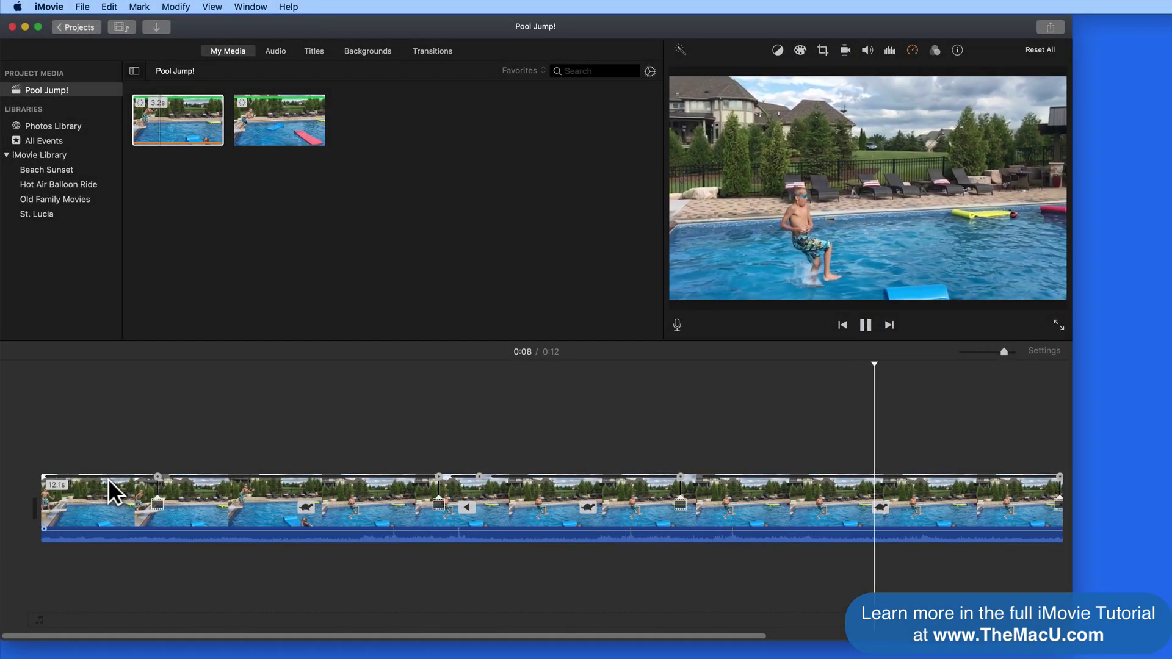
pyautogui.press('space')
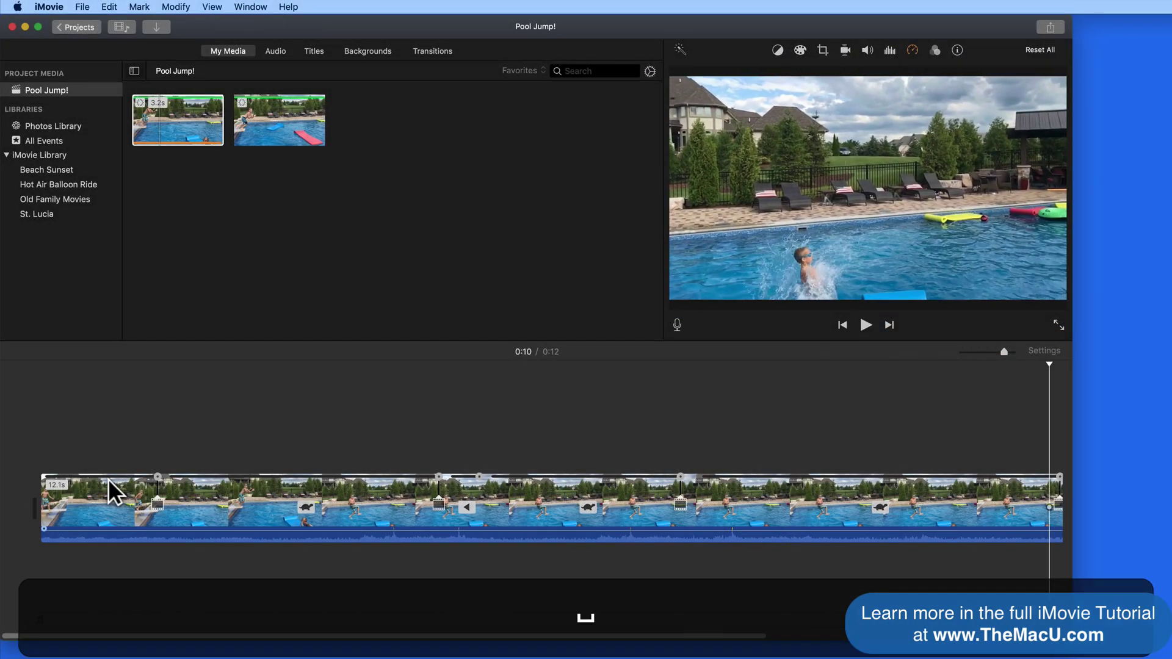